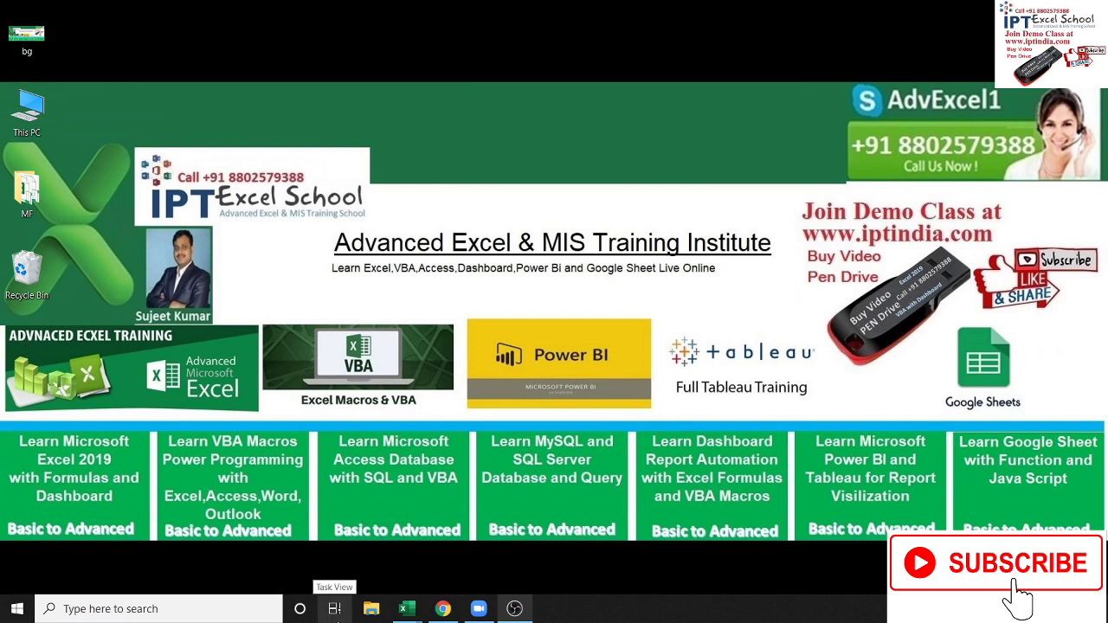
Step: Switch to the Book5 - Excel window using the taskbar thumbnail
{"action": "mouse_move", "coordinate": [406, 608]}
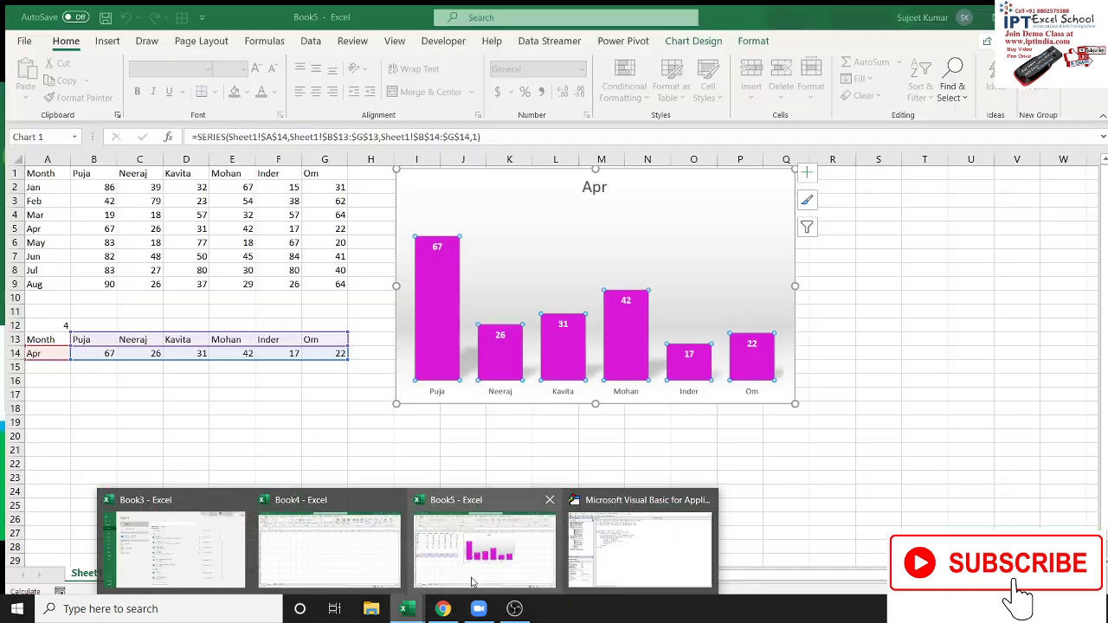
{"action": "left_click", "coordinate": [471, 577]}
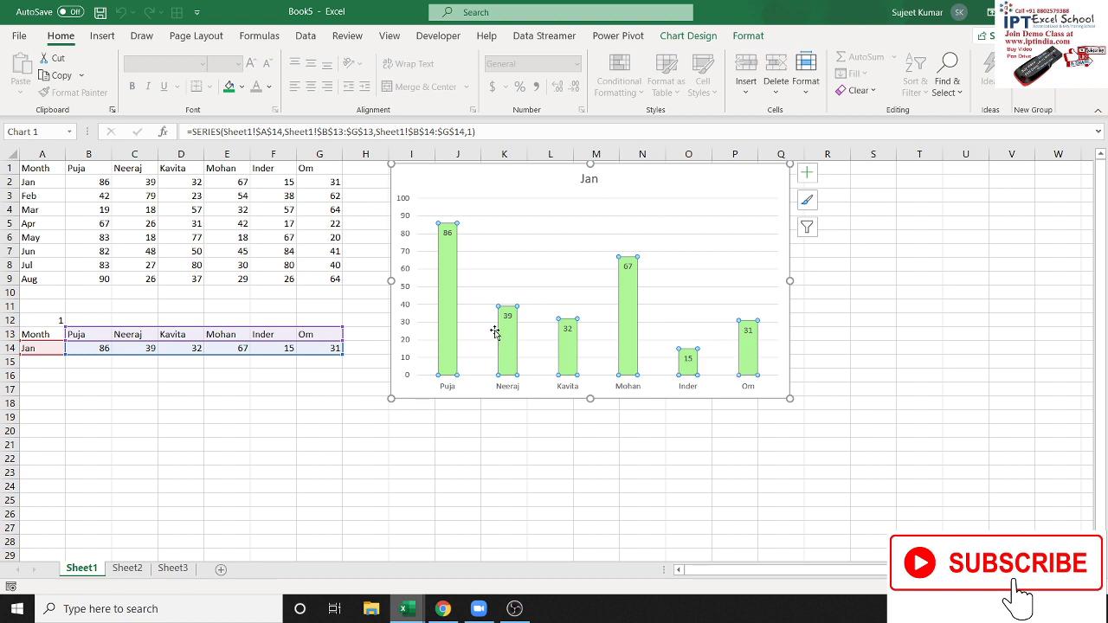
Step: Chart Mar, Apr, May, Jun, Jul, Aug and Feb, then select A1:G9, triggering run-time error 5
{"action": "left_click", "coordinate": [43, 208]}
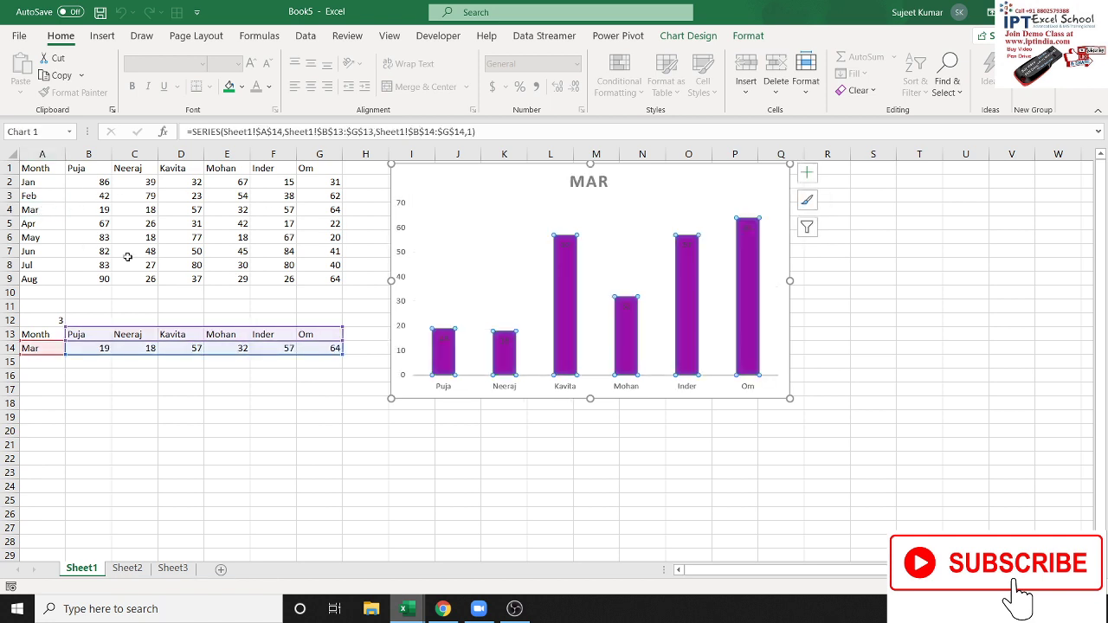
{"action": "left_click", "coordinate": [39, 226]}
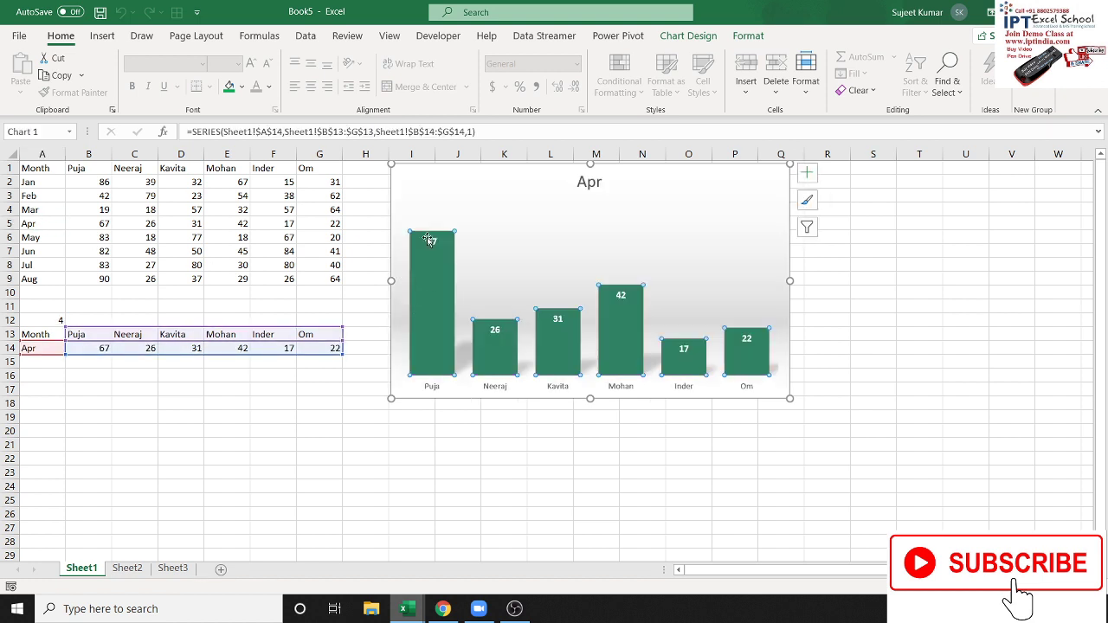
{"action": "left_click", "coordinate": [35, 241]}
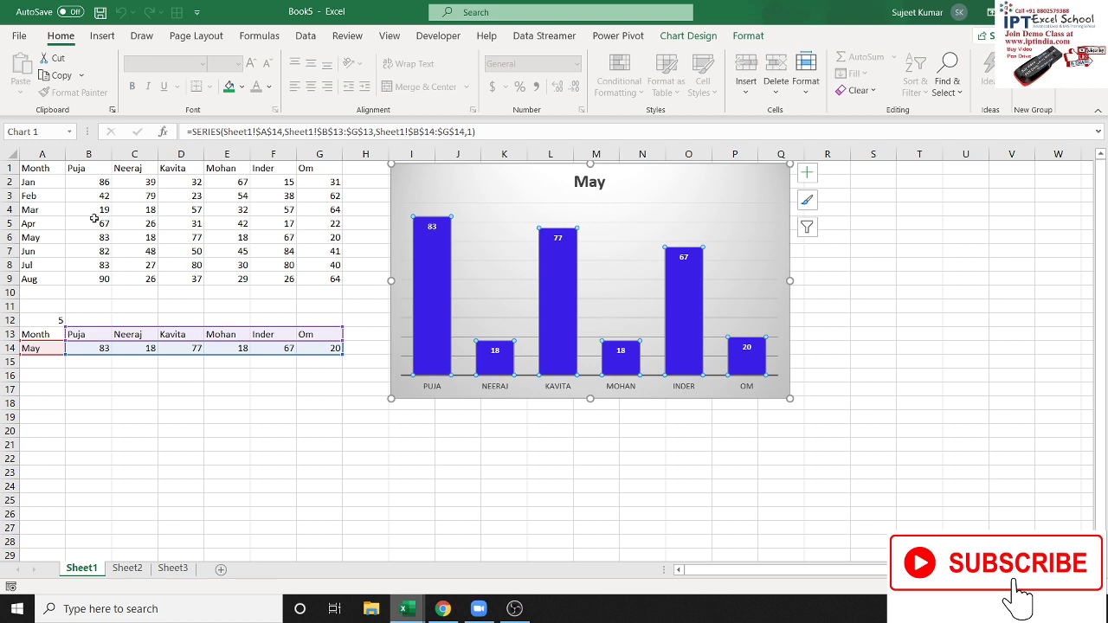
{"action": "left_click", "coordinate": [34, 239]}
{"action": "left_click", "coordinate": [33, 253]}
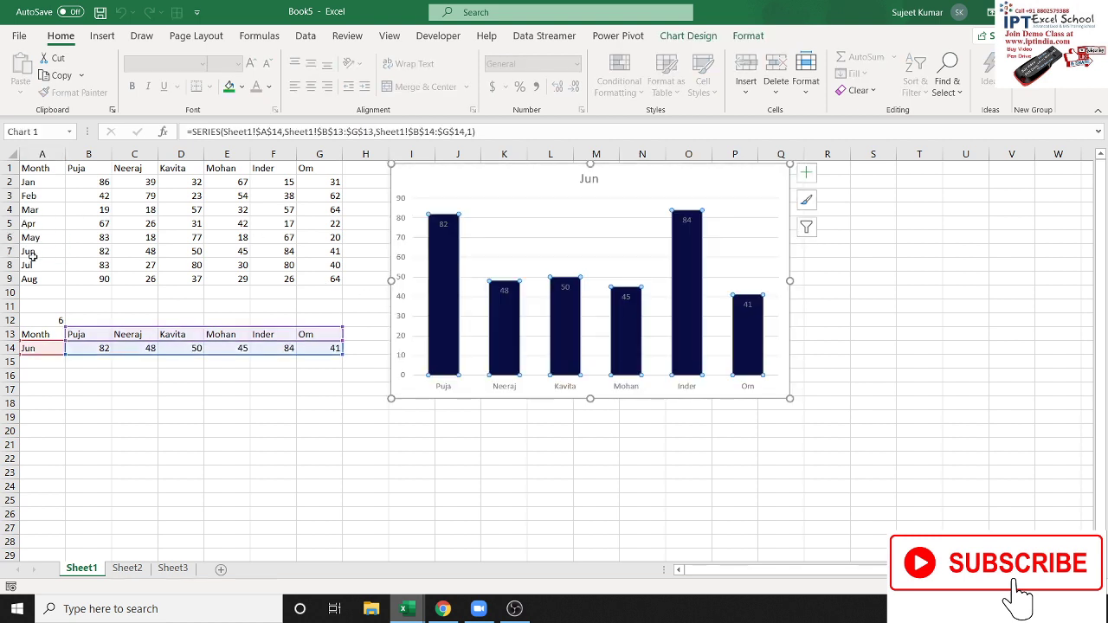
{"action": "left_click", "coordinate": [33, 263]}
{"action": "left_click", "coordinate": [39, 278]}
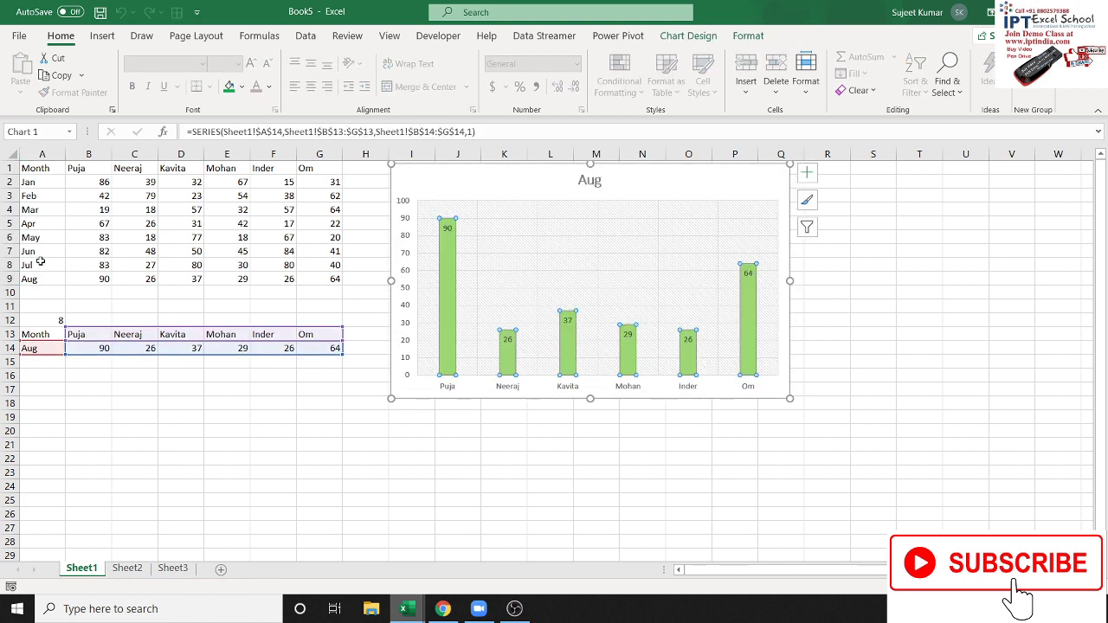
{"action": "left_click", "coordinate": [39, 251]}
{"action": "left_click", "coordinate": [43, 223]}
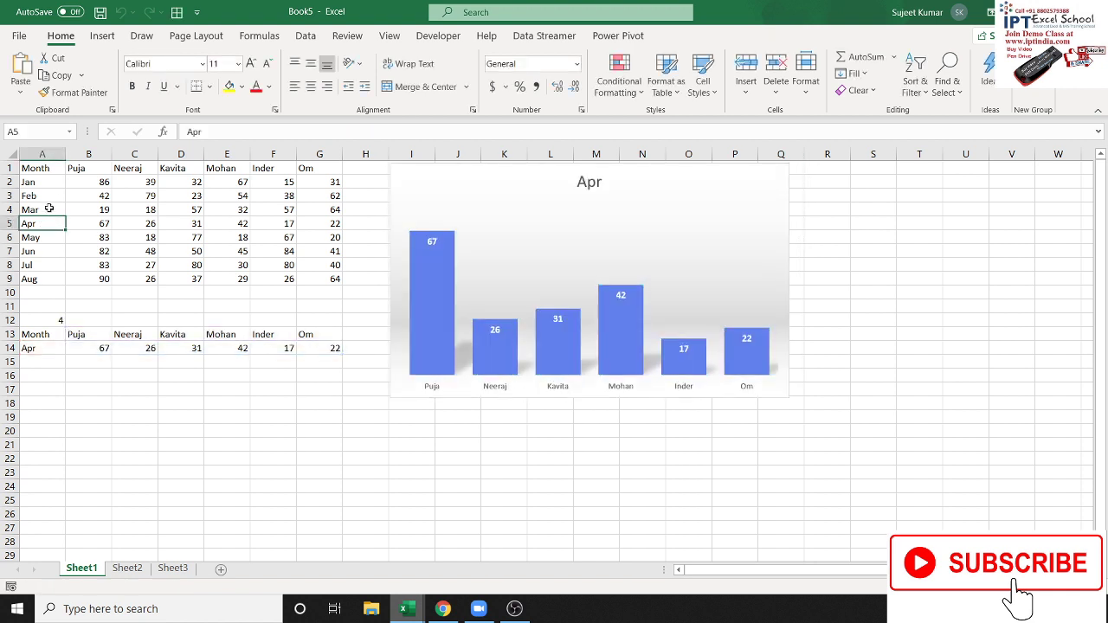
{"action": "left_click", "coordinate": [53, 196]}
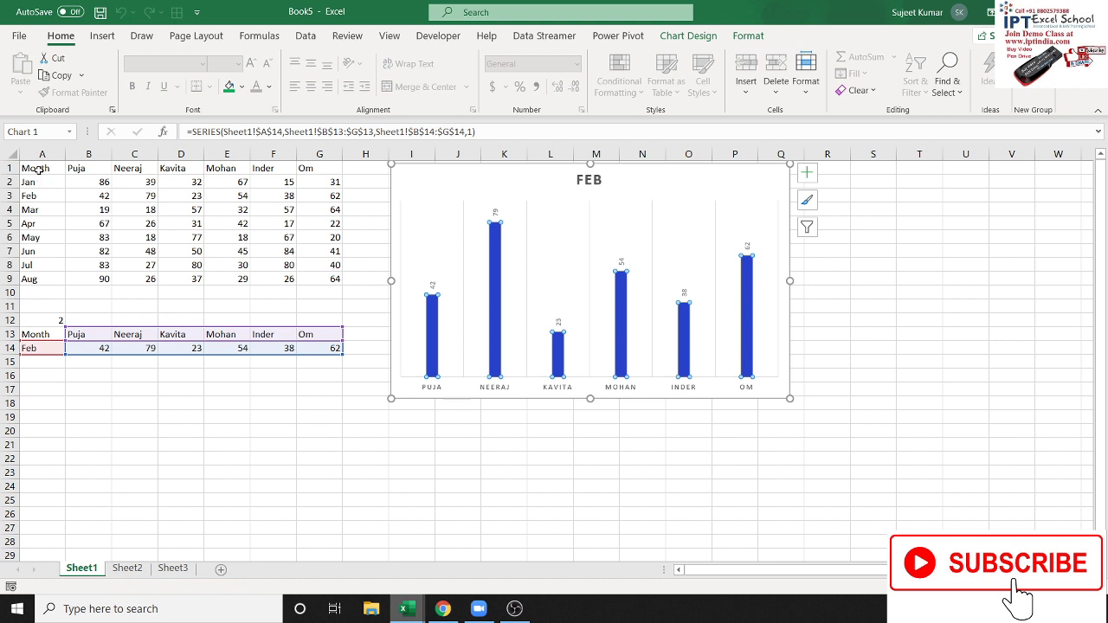
{"action": "left_click_drag", "start_coordinate": [39, 169], "coordinate": [306, 275]}
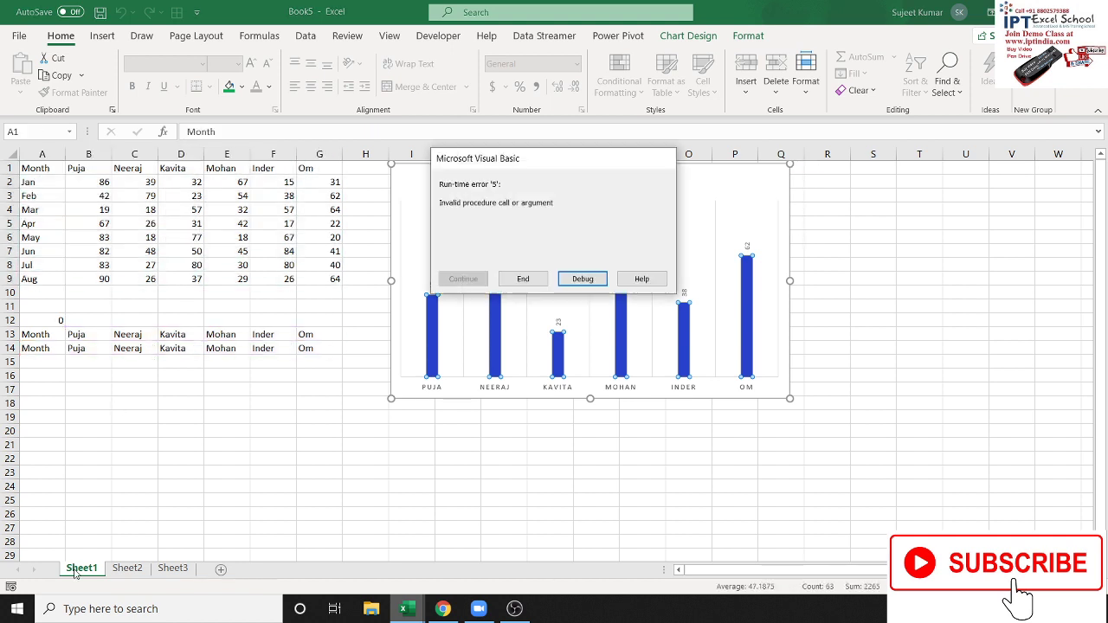
Step: Dismiss the error and copy the month table A1:G9 into Sheet2
{"action": "left_click", "coordinate": [513, 282]}
{"action": "left_click_drag", "start_coordinate": [334, 279], "coordinate": [39, 167]}
{"action": "key", "text": "ctrl+c"}
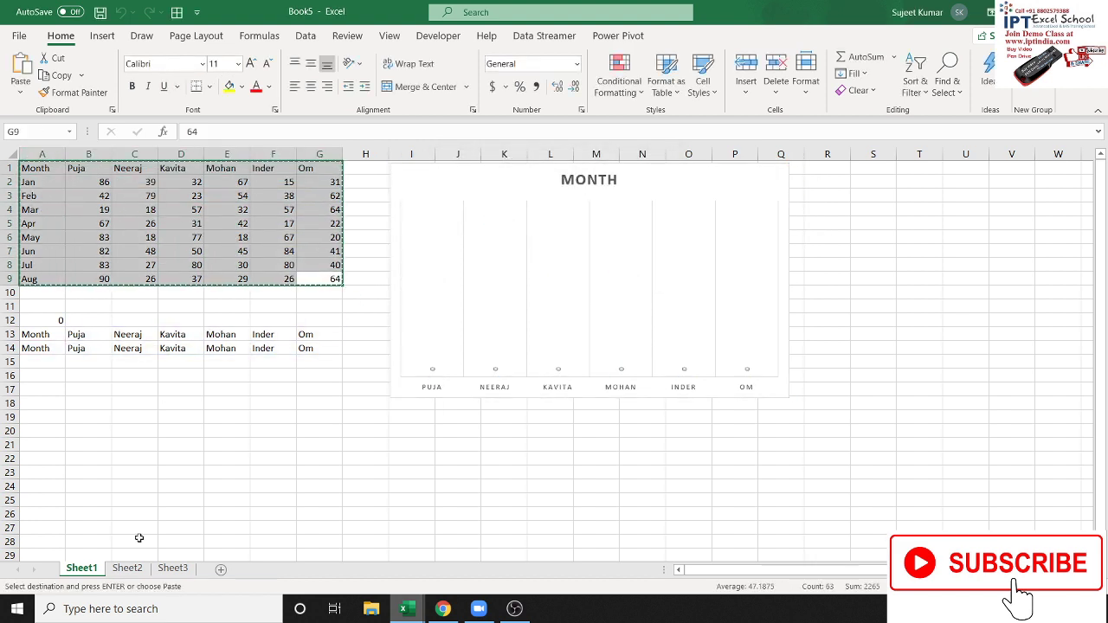
{"action": "left_click", "coordinate": [127, 568]}
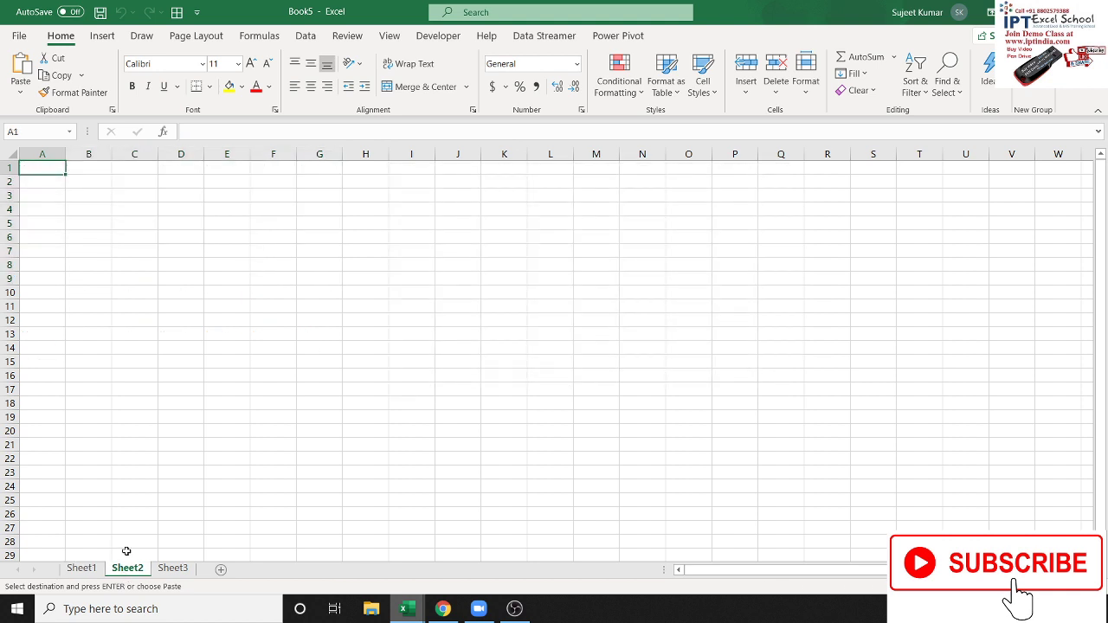
{"action": "key", "text": "ctrl+v"}
Step: Copy the header row A1:G1 to row 14 and set A13 to 1
{"action": "left_click", "coordinate": [257, 324]}
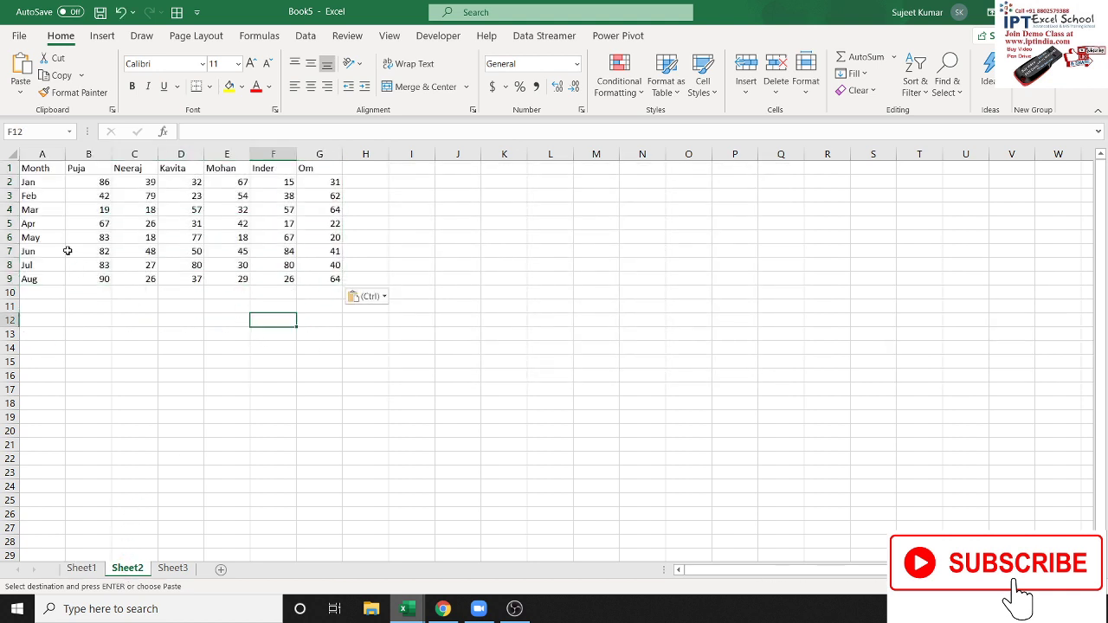
{"action": "left_click_drag", "start_coordinate": [42, 167], "coordinate": [316, 166]}
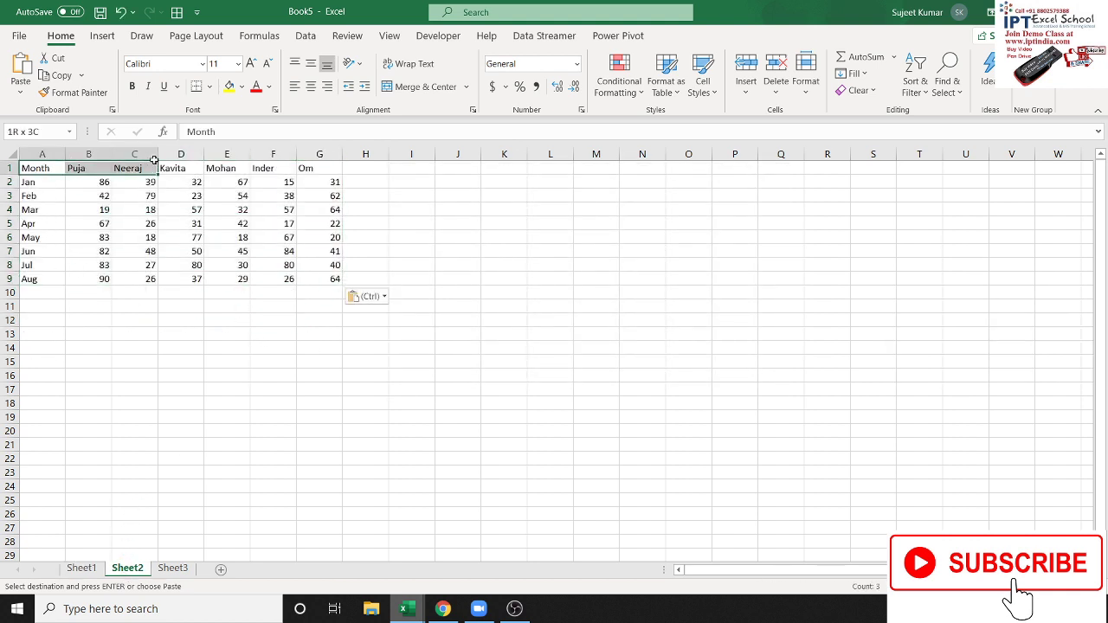
{"action": "key", "text": "ctrl+c"}
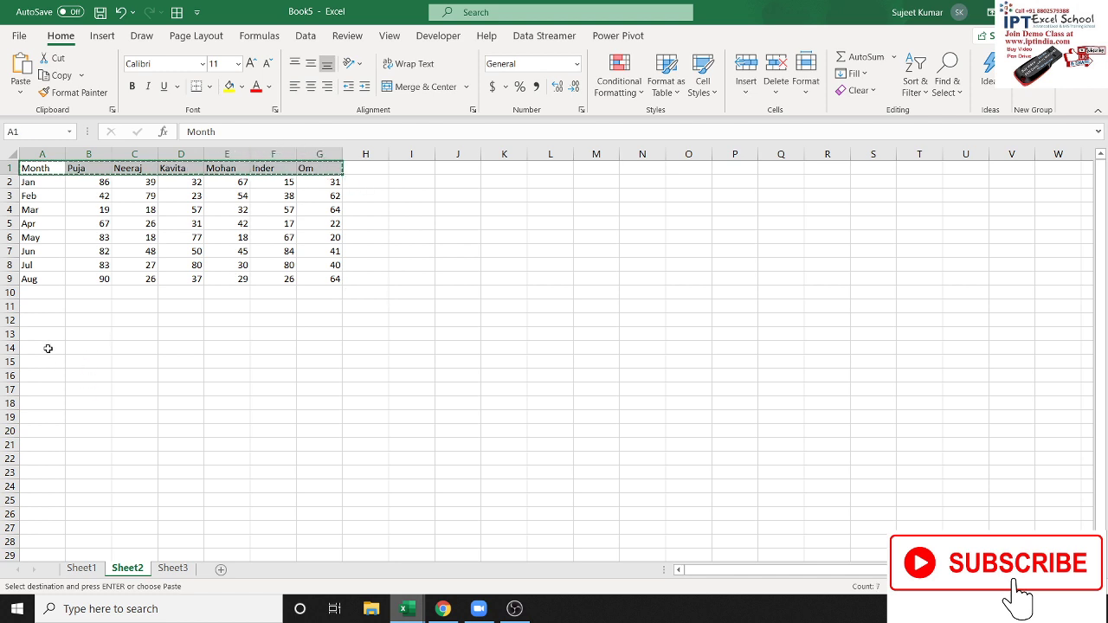
{"action": "left_click", "coordinate": [48, 348]}
{"action": "key", "text": "ctrl+v"}
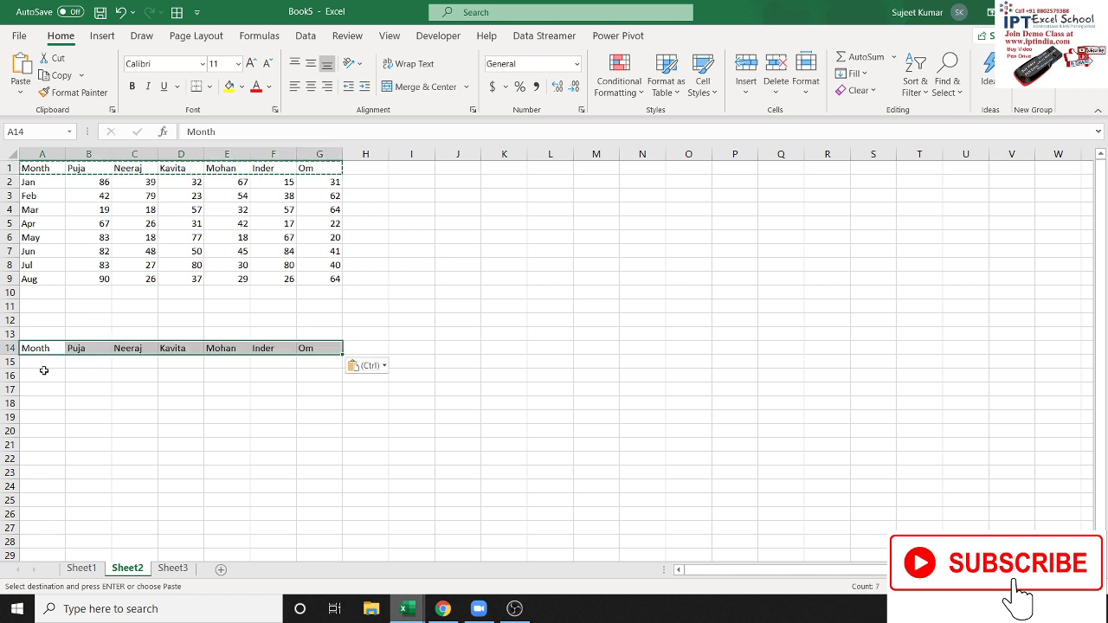
{"action": "left_click", "coordinate": [44, 362]}
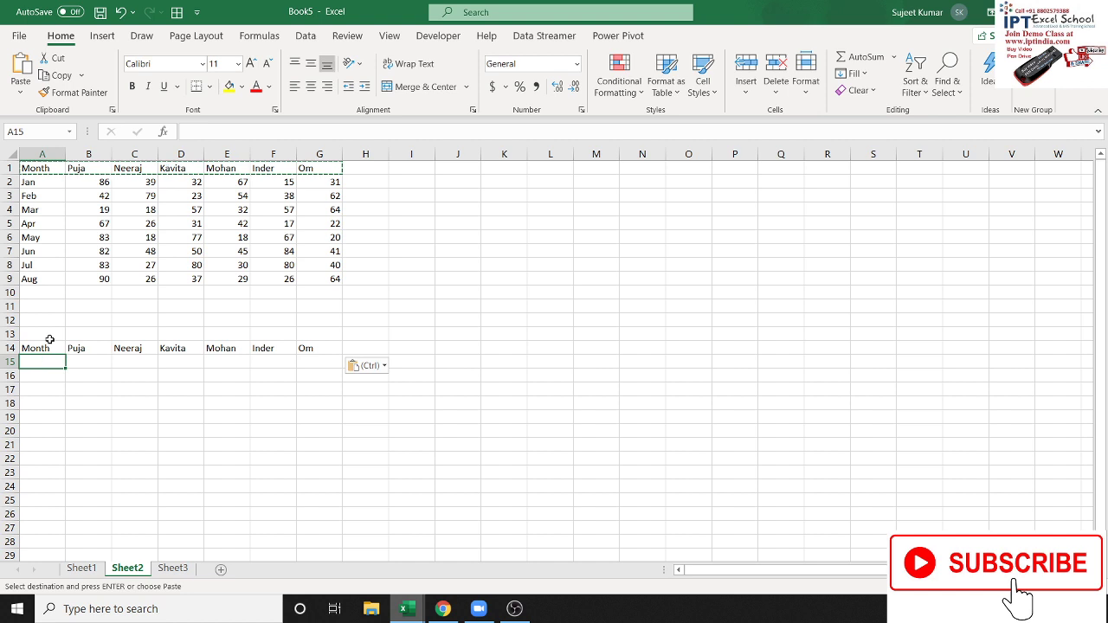
{"action": "left_click", "coordinate": [50, 338]}
{"action": "key", "text": "Escape"}
{"action": "key", "text": "Down"}
{"action": "key", "text": "Down"}
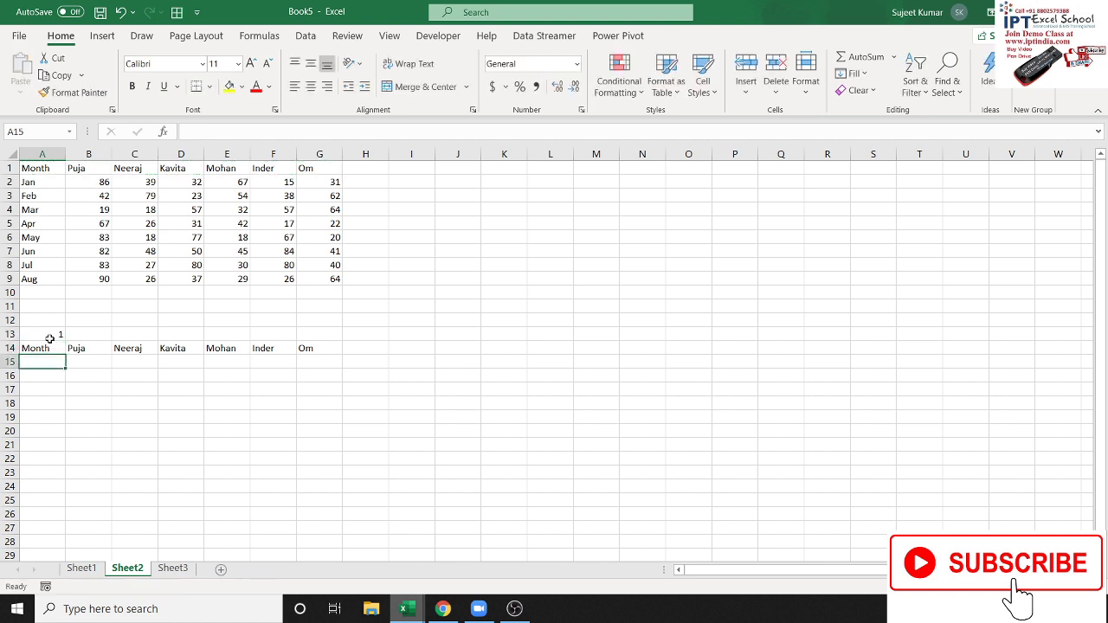
Step: Enter an OFFSET formula in A15 starting at A1, using A13 as the row offset
{"action": "type", "text": "=OFFSET("}
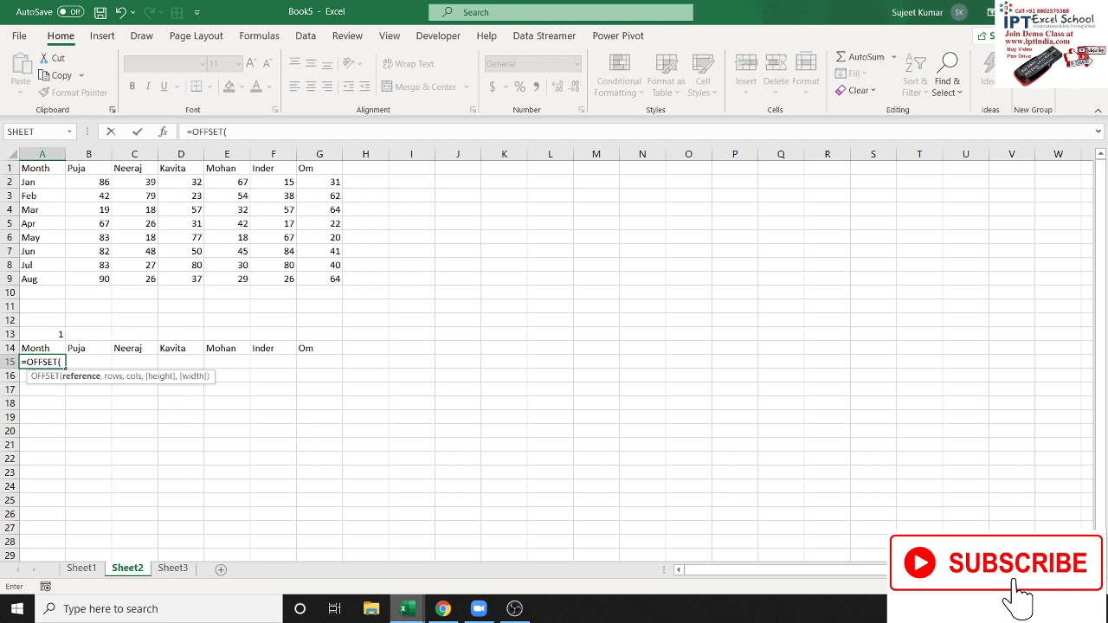
{"action": "left_click", "coordinate": [44, 169]}
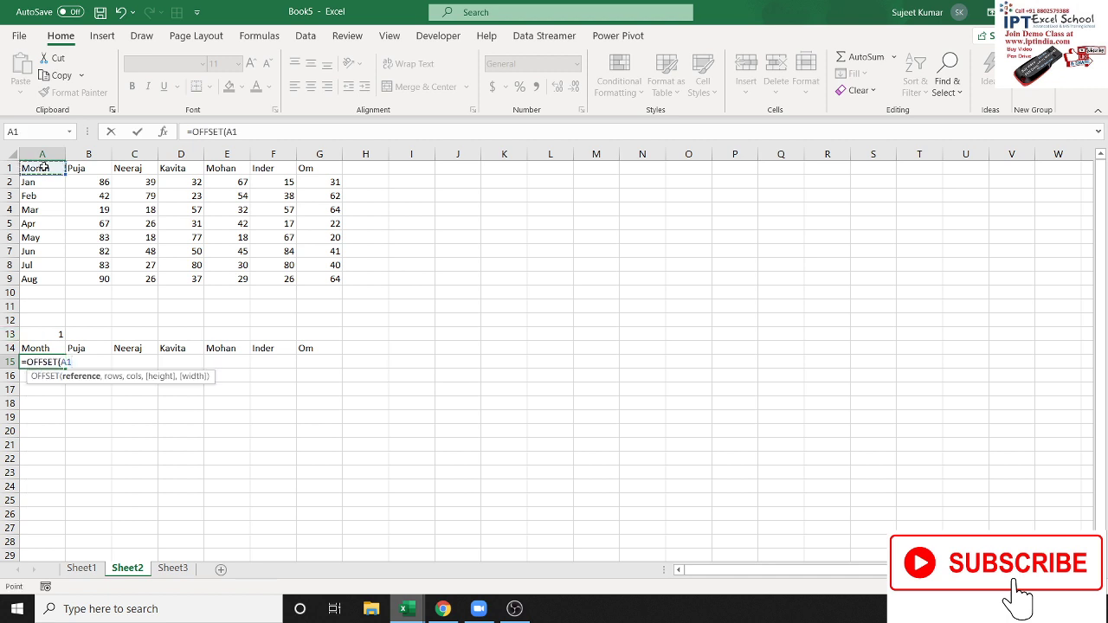
{"action": "type", "text": ","}
{"action": "left_click", "coordinate": [59, 335]}
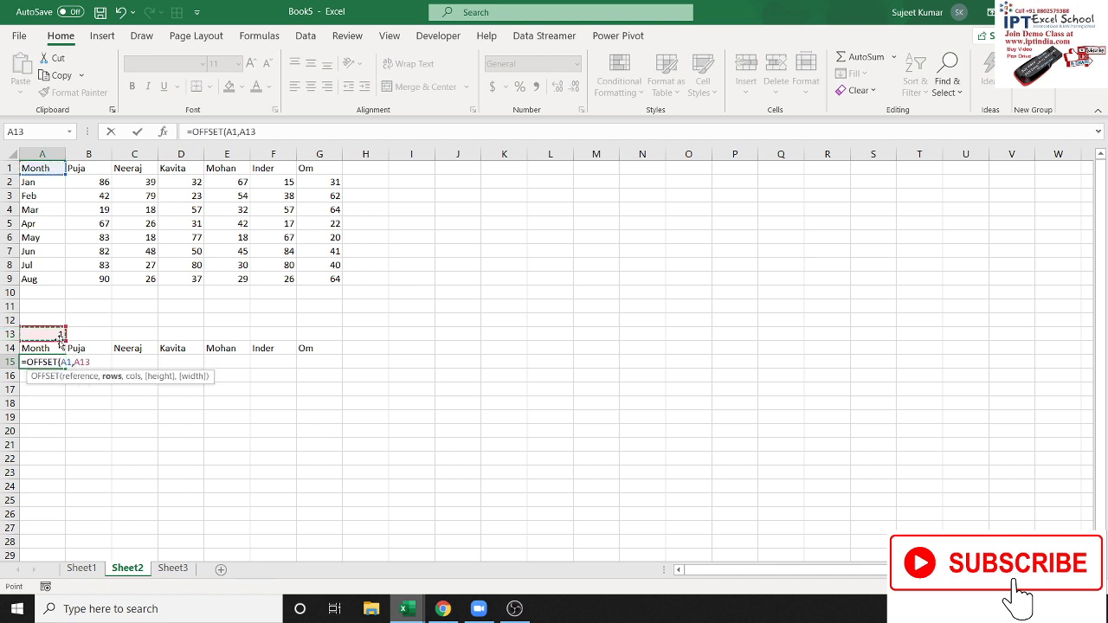
{"action": "type", "text": ",0"}
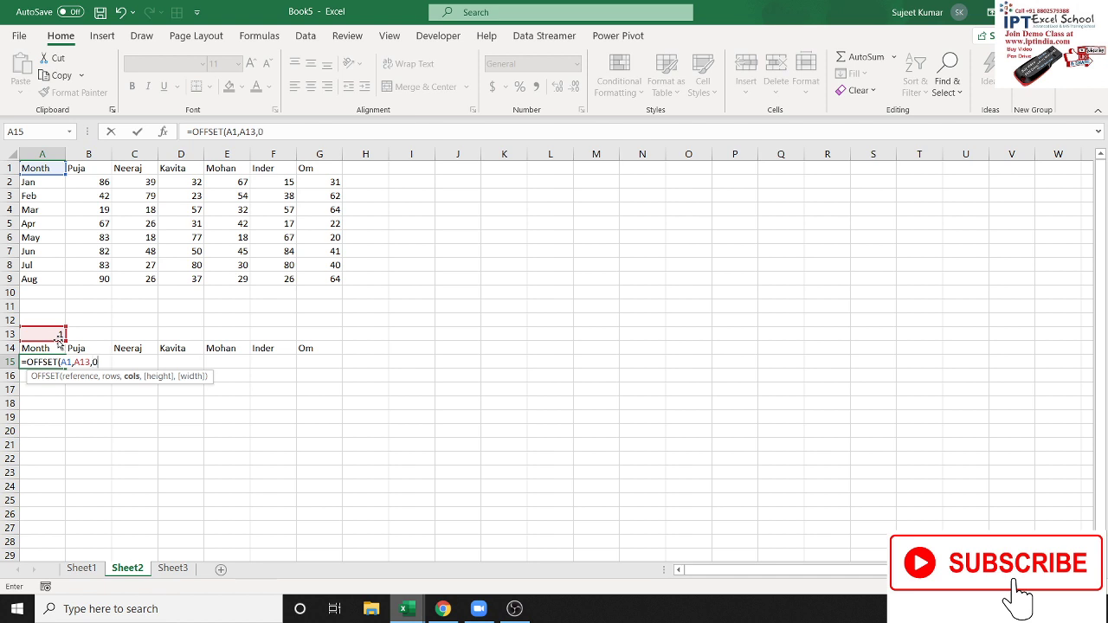
{"action": "key", "text": "Return"}
{"action": "key", "text": "Up"}
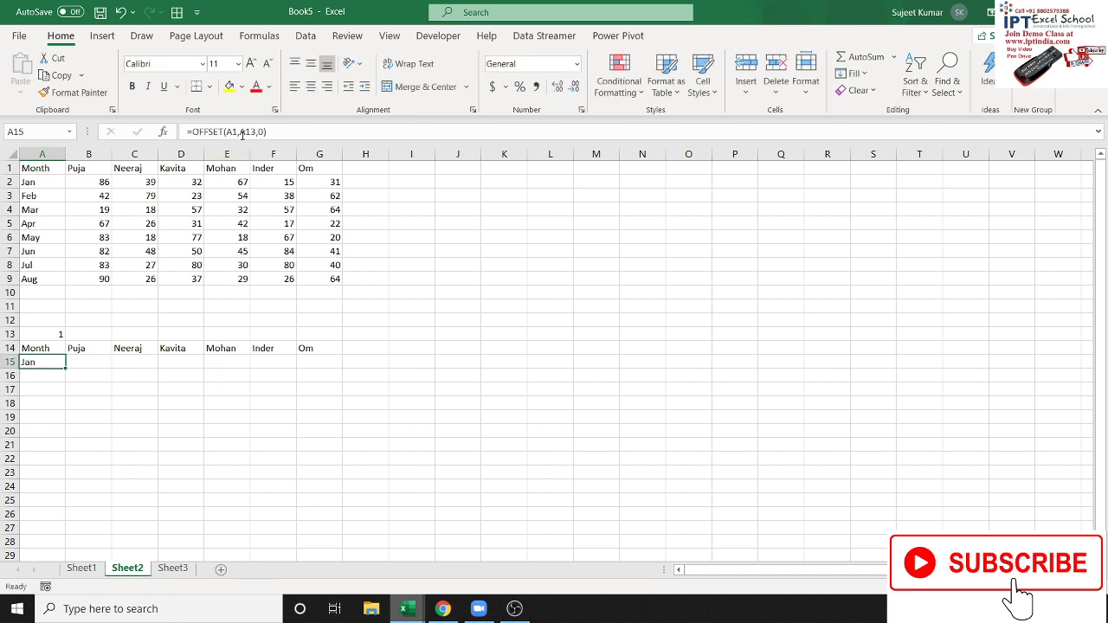
Step: Make the A13 reference absolute ($A$13) and fill the formula across A15:G15
{"action": "left_click", "coordinate": [243, 132]}
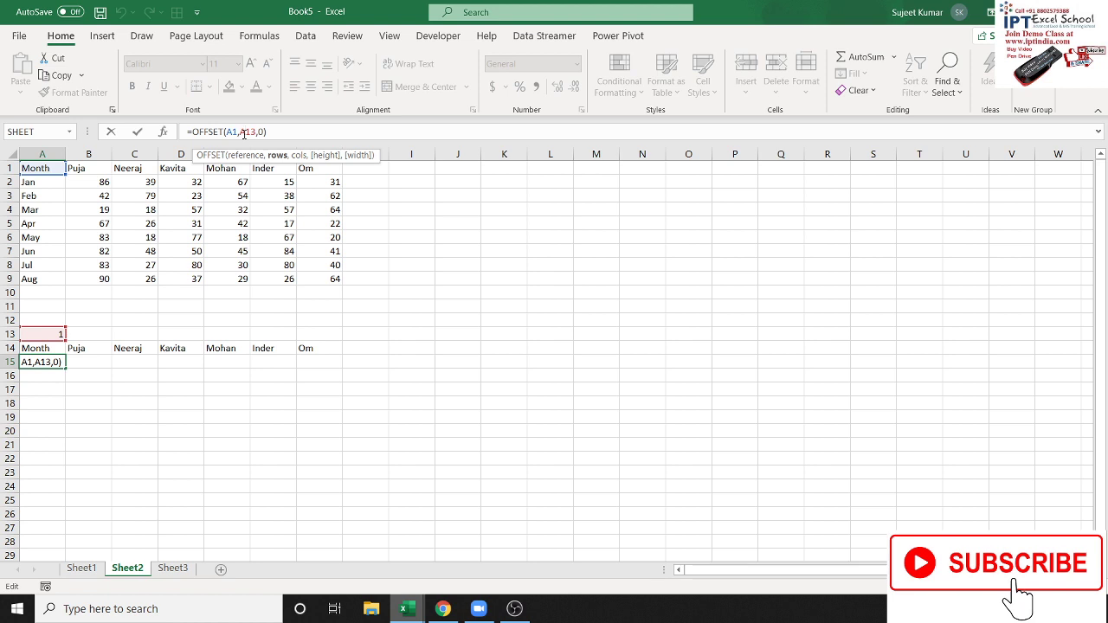
{"action": "key", "text": "F4"}
{"action": "key", "text": "Return"}
{"action": "key", "text": "Up"}
{"action": "key", "text": "shift+Right"}
{"action": "key", "text": "shift+Right"}
{"action": "key", "text": "shift+Right"}
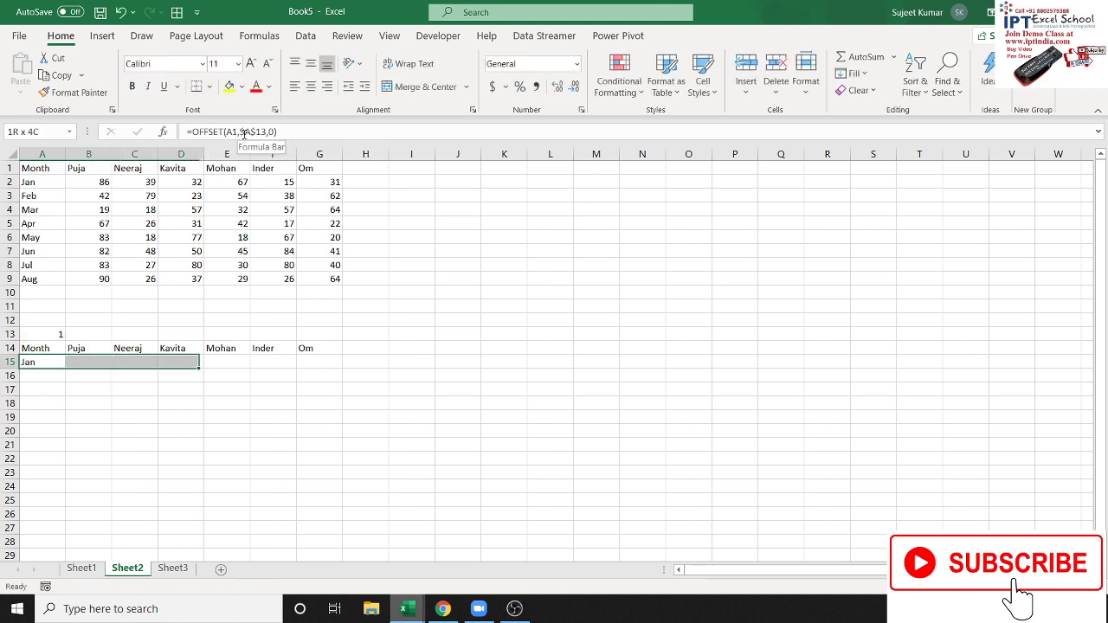
{"action": "key", "text": "shift+Right"}
{"action": "key", "text": "shift+Right"}
{"action": "key", "text": "shift+Right"}
{"action": "key", "text": "ctrl+r"}
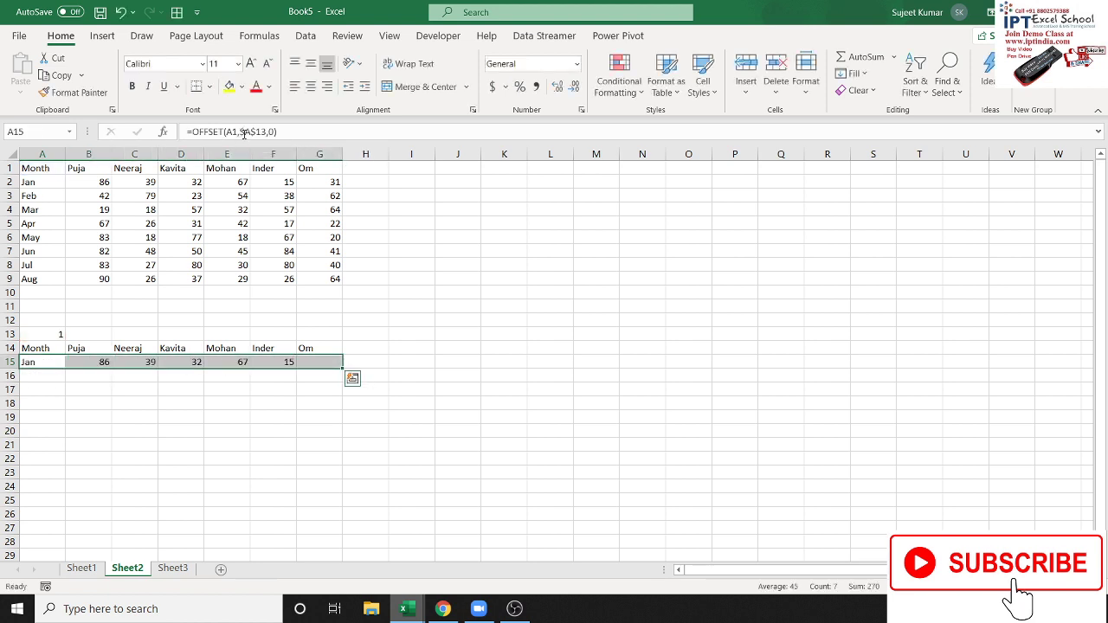
Step: Test the row 15 formulas by entering 2, 3, then 1 in A13
{"action": "key", "text": "Up"}
{"action": "key", "text": "Up"}
{"action": "type", "text": "2"}
{"action": "key", "text": "Return"}
{"action": "key", "text": "Up"}
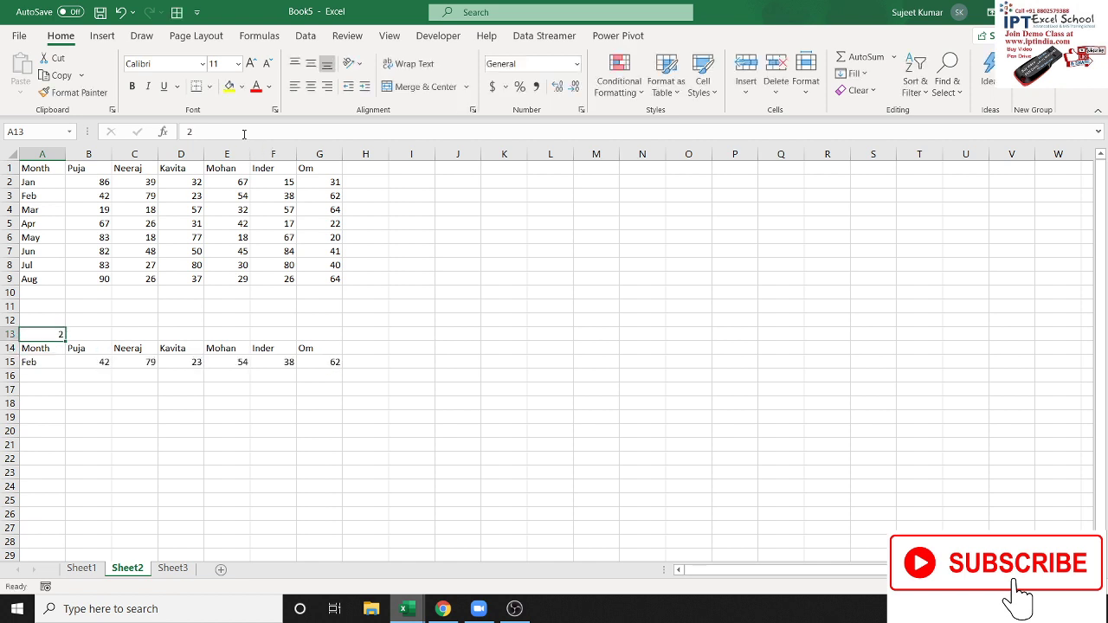
{"action": "type", "text": "3"}
{"action": "key", "text": "Return"}
{"action": "key", "text": "Up"}
{"action": "type", "text": "1"}
{"action": "key", "text": "Return"}
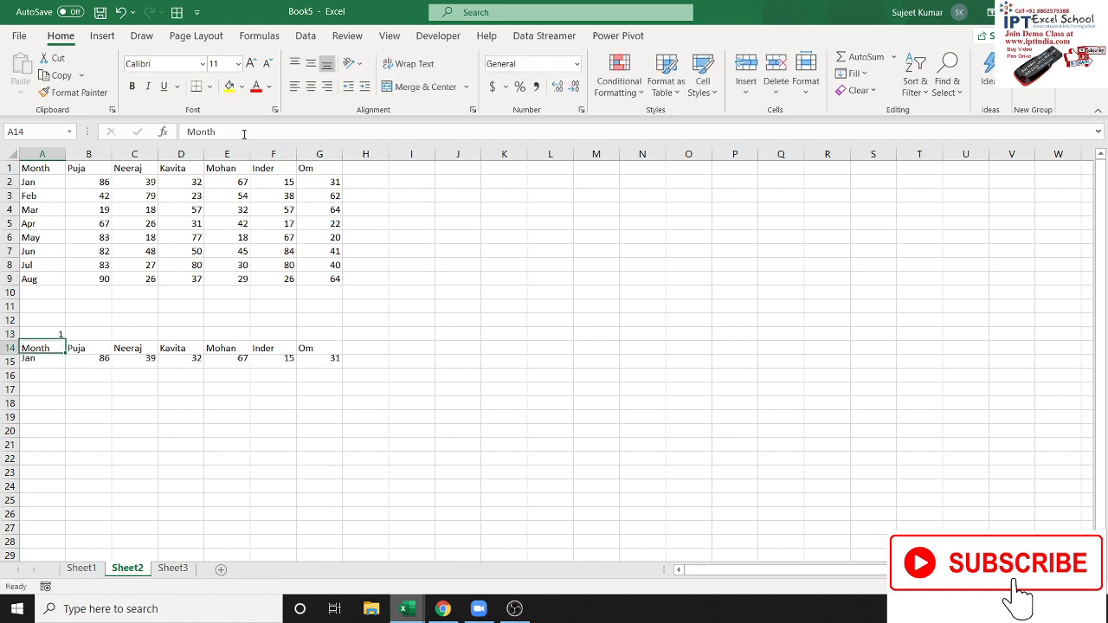
{"action": "key", "text": "Down"}
{"action": "key", "text": "Up"}
Step: Insert a clustered column chart from the header and Jan rows
{"action": "key", "text": "ctrl+shift+Right"}
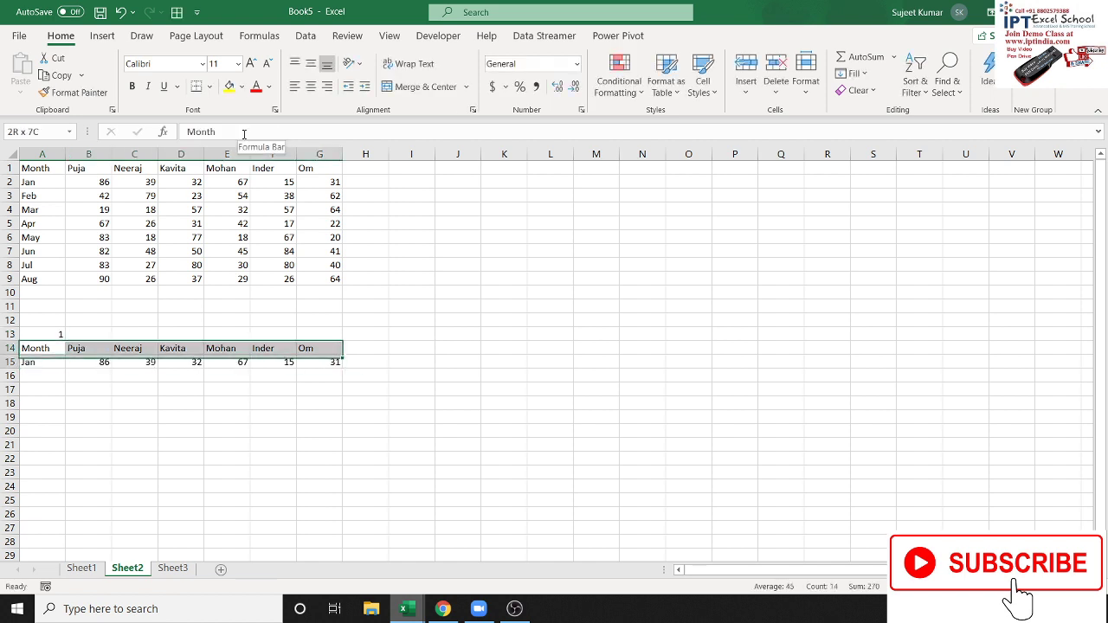
{"action": "key", "text": "ctrl+shift+Down"}
{"action": "left_click", "coordinate": [104, 36]}
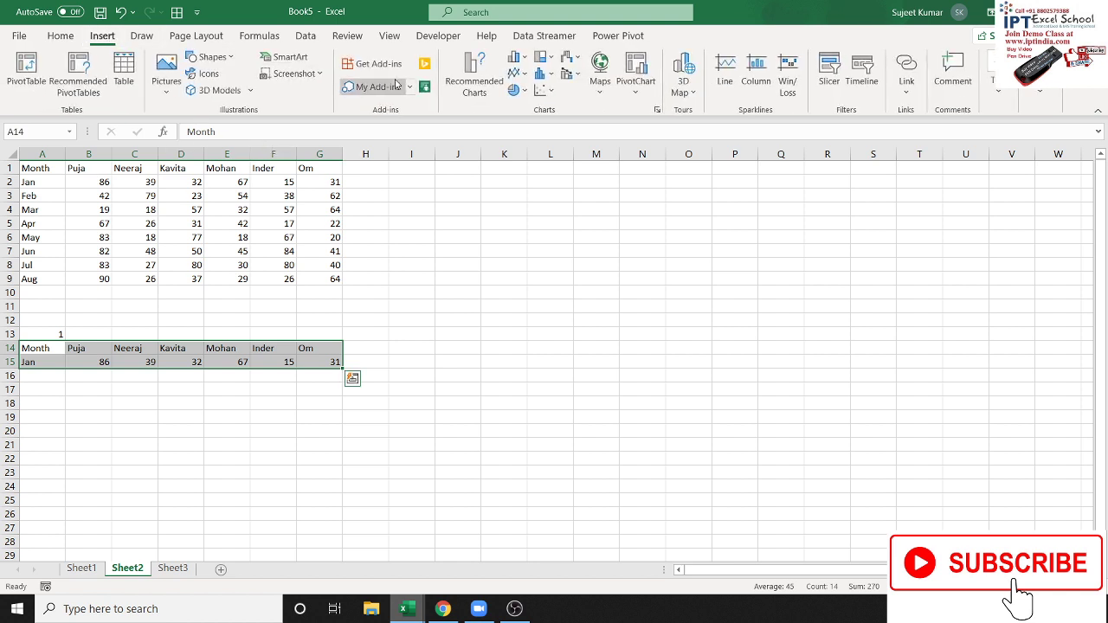
{"action": "left_click", "coordinate": [526, 63]}
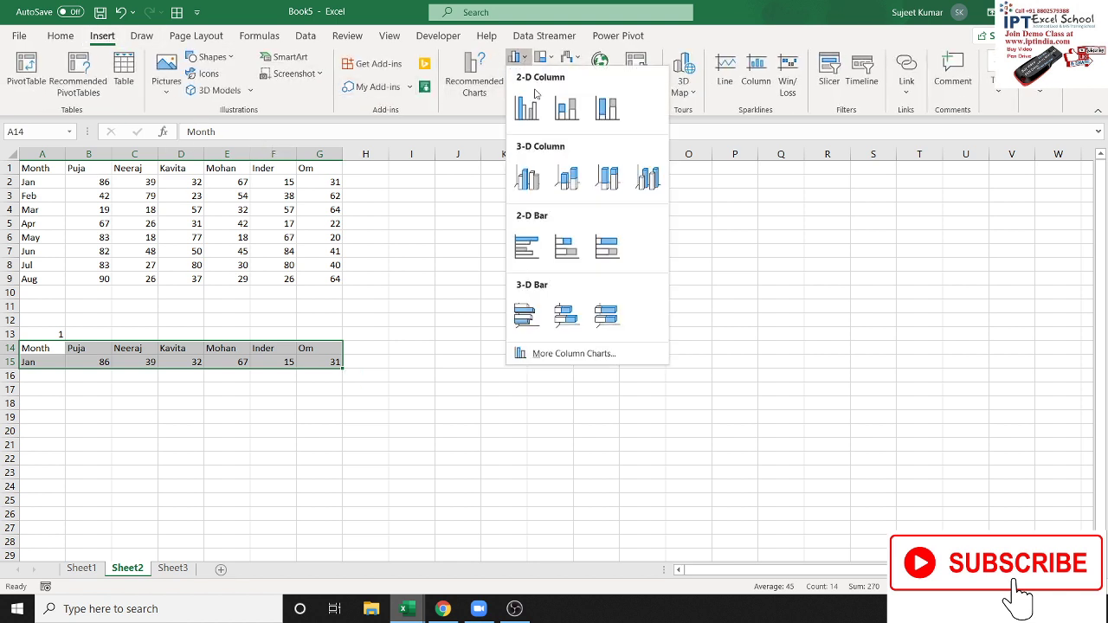
{"action": "left_click", "coordinate": [524, 91]}
Step: Move the chart beside the data table and enlarge it
{"action": "left_click_drag", "start_coordinate": [537, 199], "coordinate": [499, 168]}
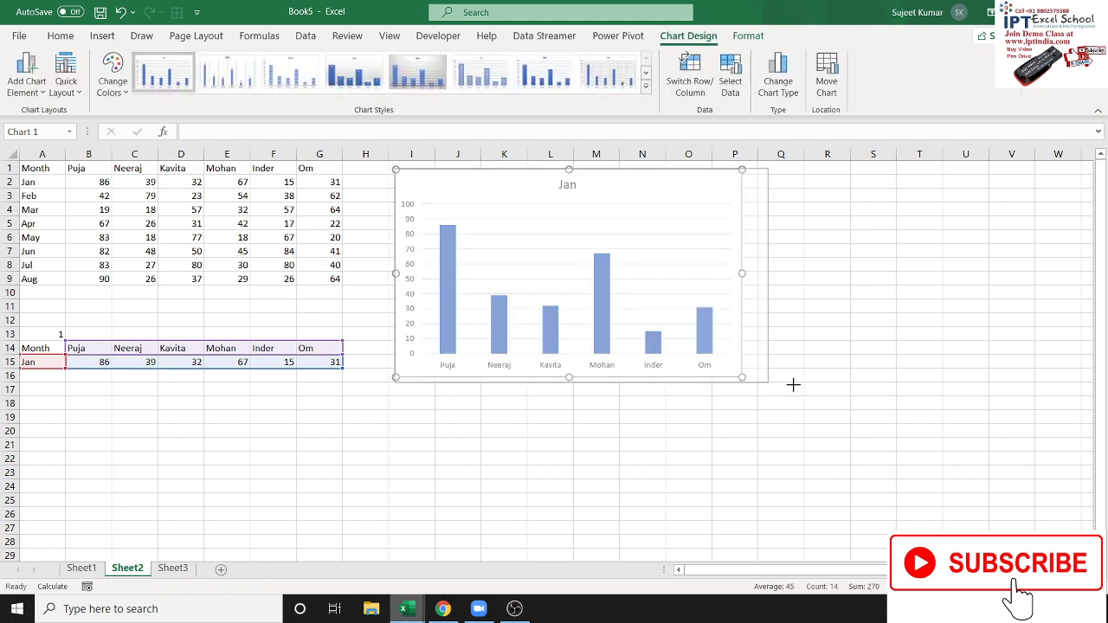
{"action": "left_click_drag", "start_coordinate": [742, 375], "coordinate": [844, 383]}
{"action": "left_click", "coordinate": [581, 485]}
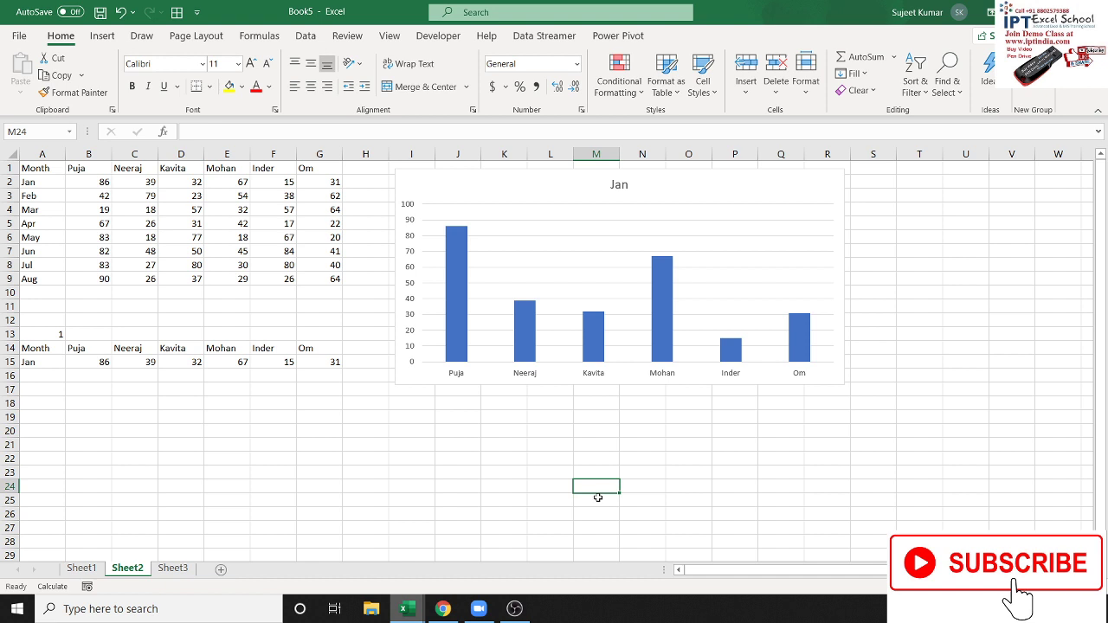
{"action": "left_click", "coordinate": [396, 378]}
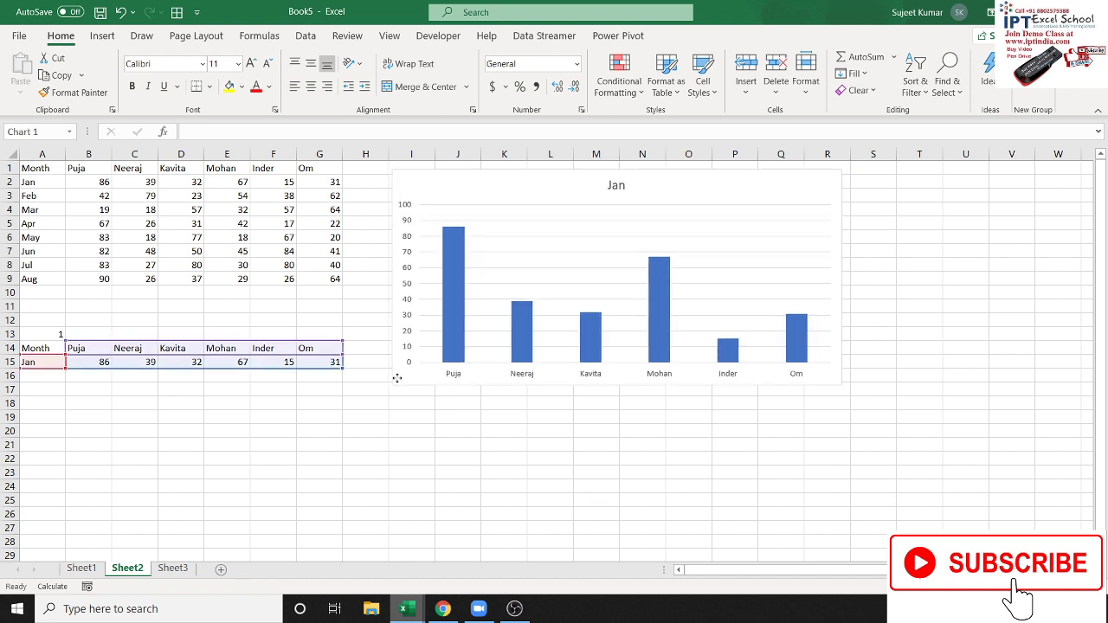
{"action": "left_click_drag", "start_coordinate": [397, 377], "coordinate": [394, 371]}
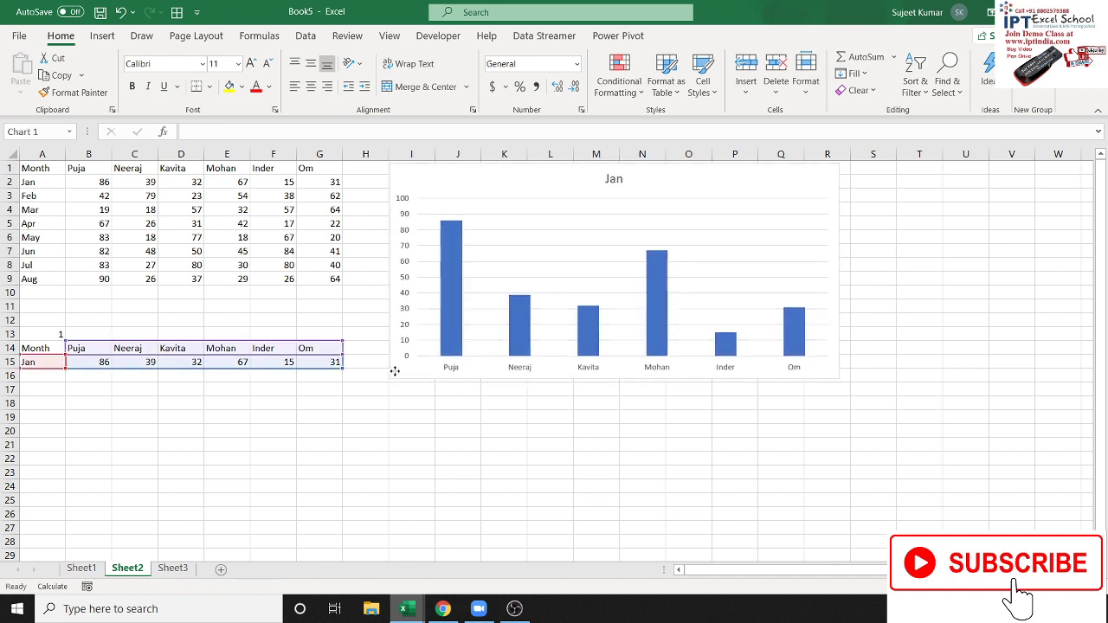
{"action": "left_click", "coordinate": [422, 415]}
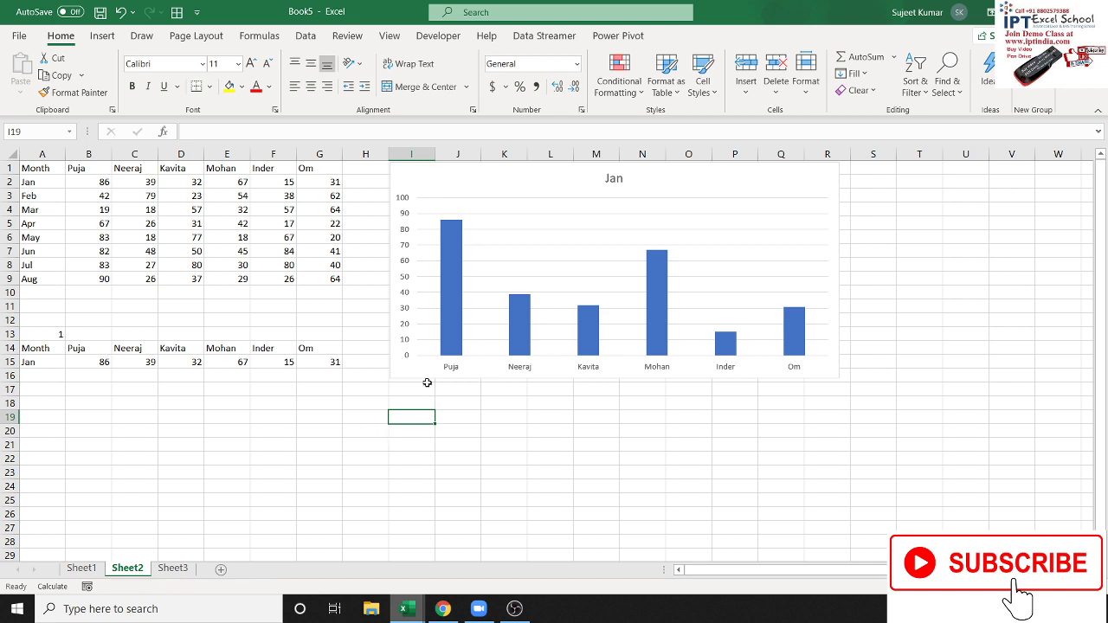
Step: Open the code window behind Sheet2 from its tab menu
{"action": "right_click", "coordinate": [137, 569]}
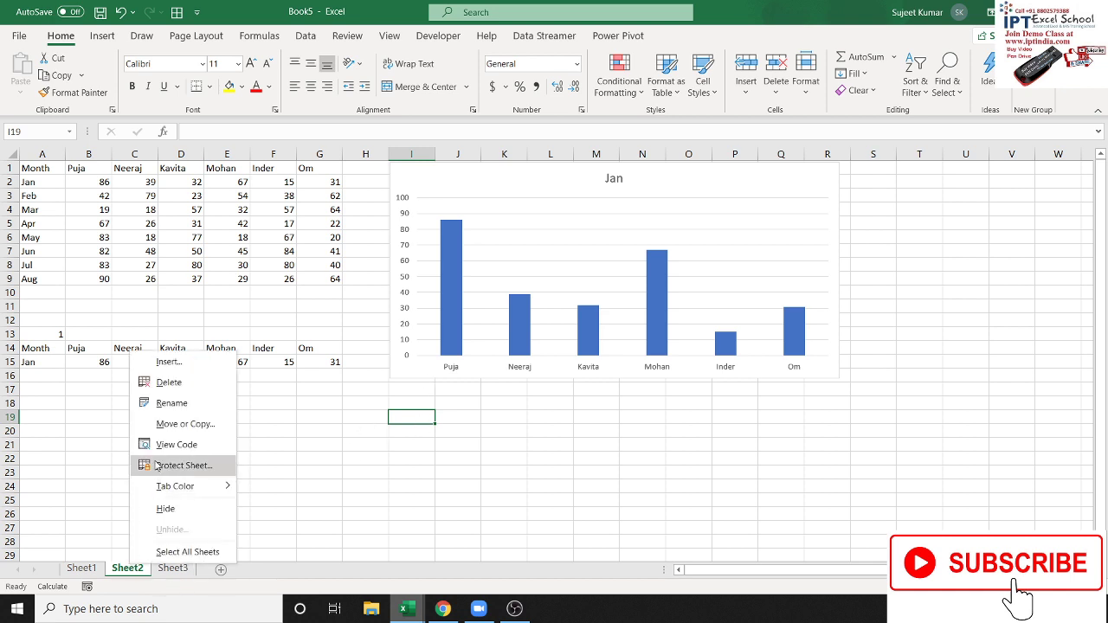
{"action": "left_click", "coordinate": [119, 574]}
{"action": "right_click", "coordinate": [121, 572]}
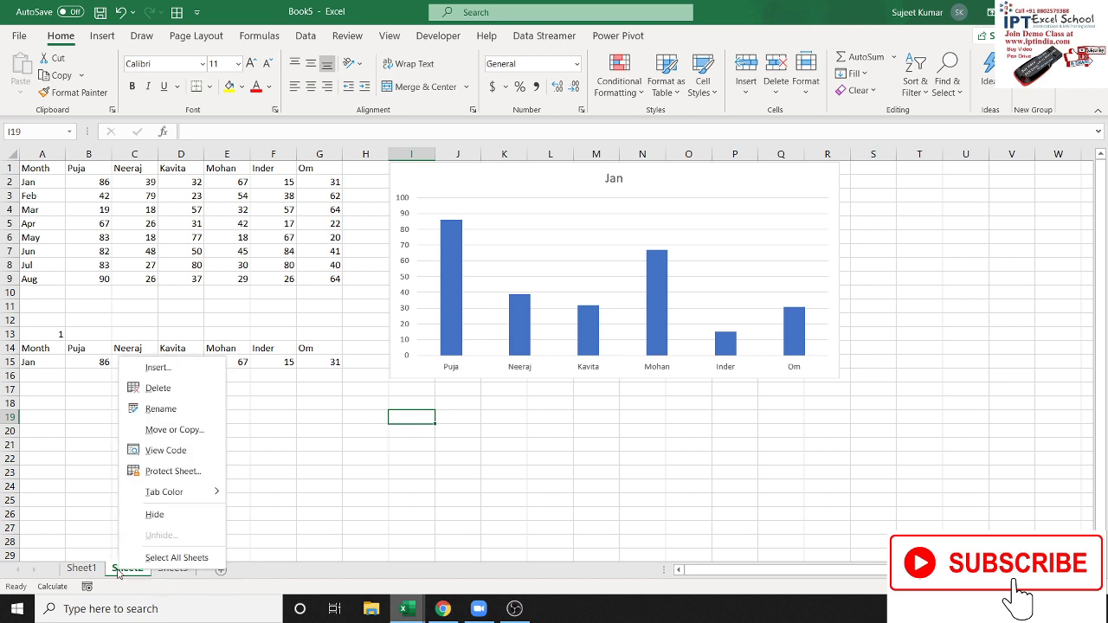
{"action": "left_click", "coordinate": [174, 450]}
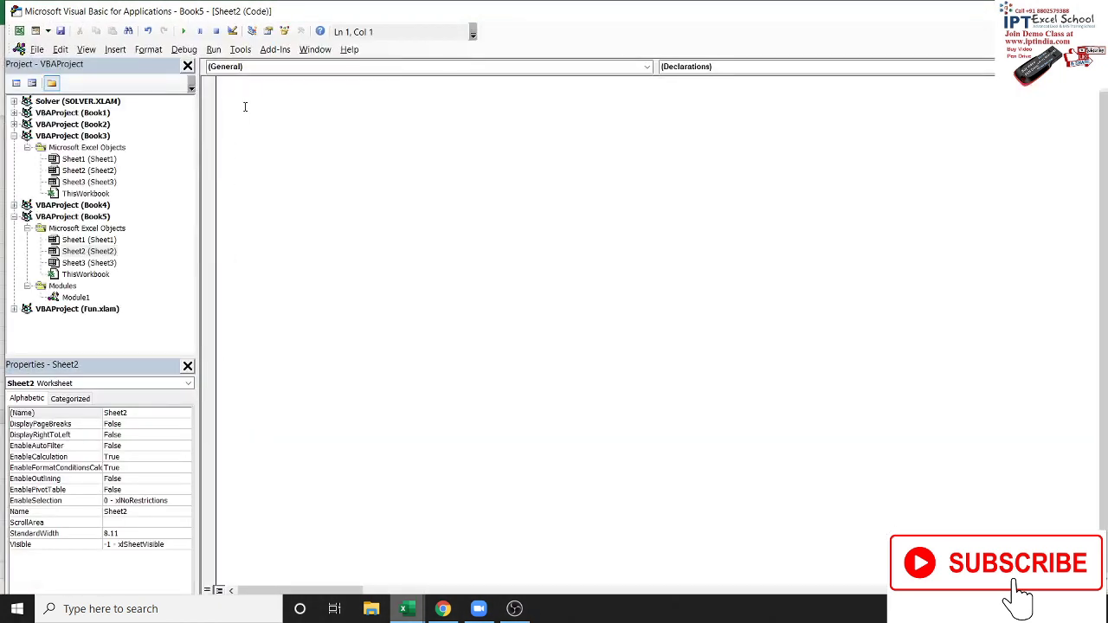
Step: Add an empty Worksheet_SelectionChange procedure, then return to Excel and select A3
{"action": "left_click", "coordinate": [260, 66]}
{"action": "left_click", "coordinate": [258, 90]}
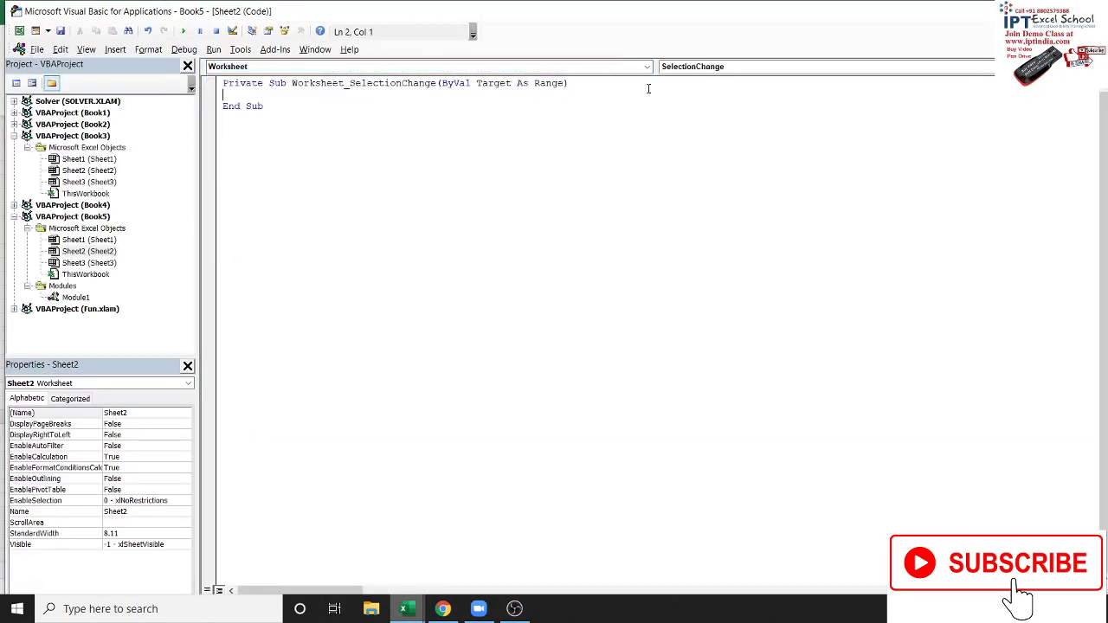
{"action": "left_click", "coordinate": [691, 69]}
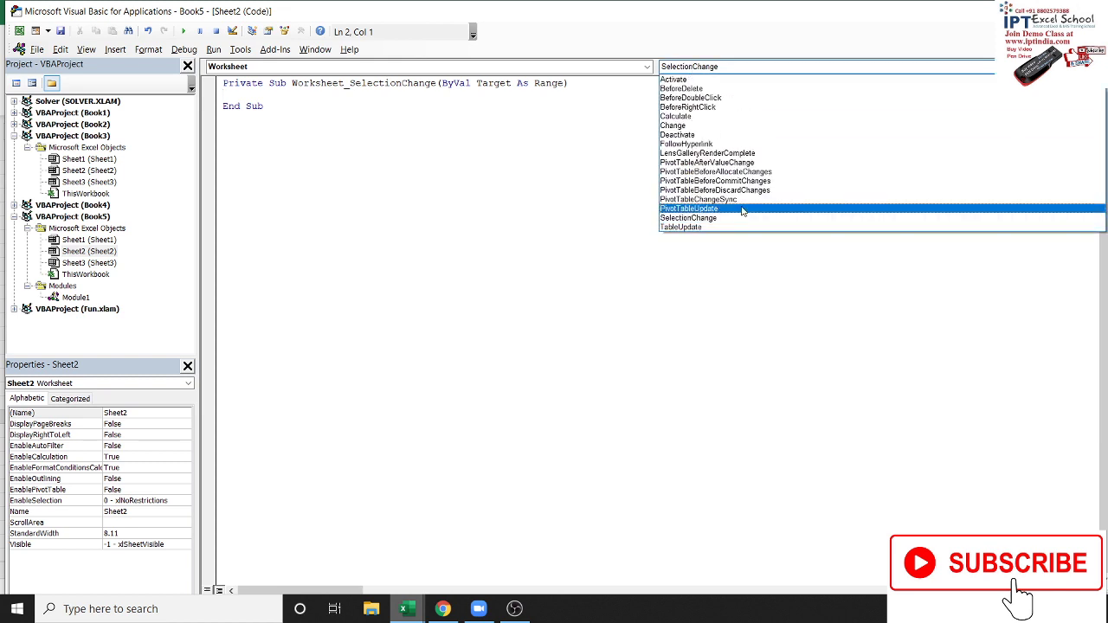
{"action": "left_click", "coordinate": [737, 219]}
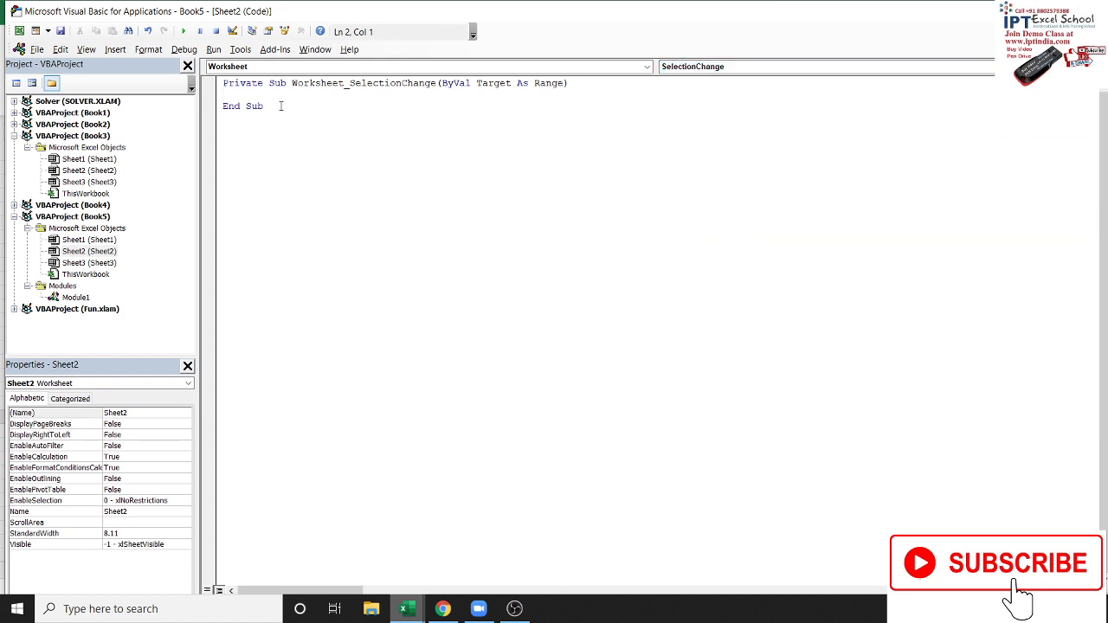
{"action": "key", "text": "Return"}
{"action": "key", "text": "Return"}
{"action": "key", "text": "alt+F11"}
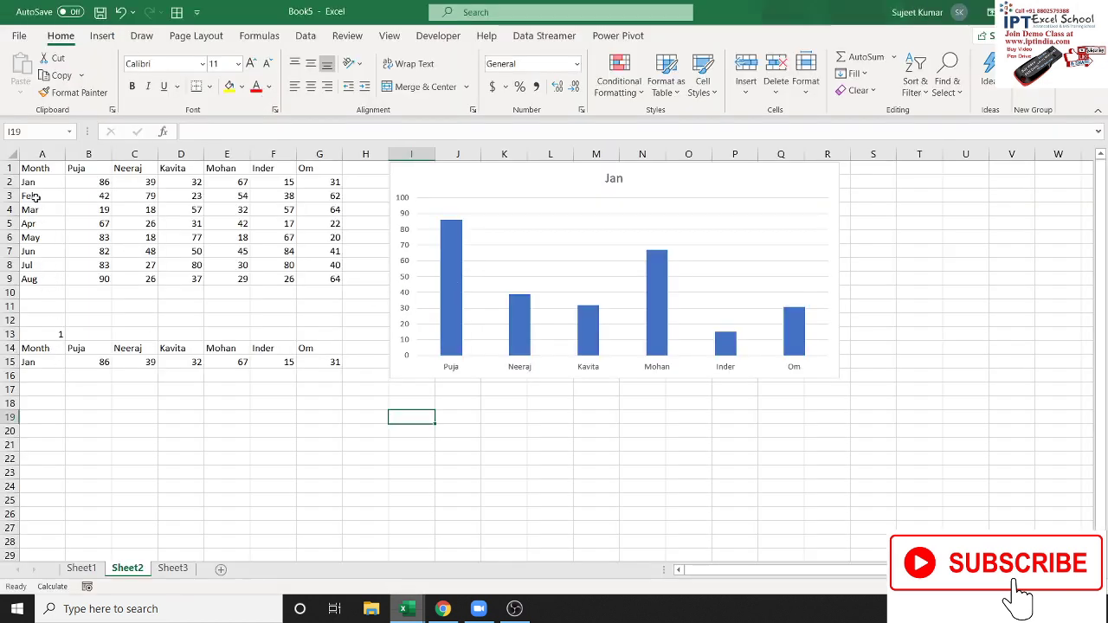
{"action": "left_click", "coordinate": [34, 194]}
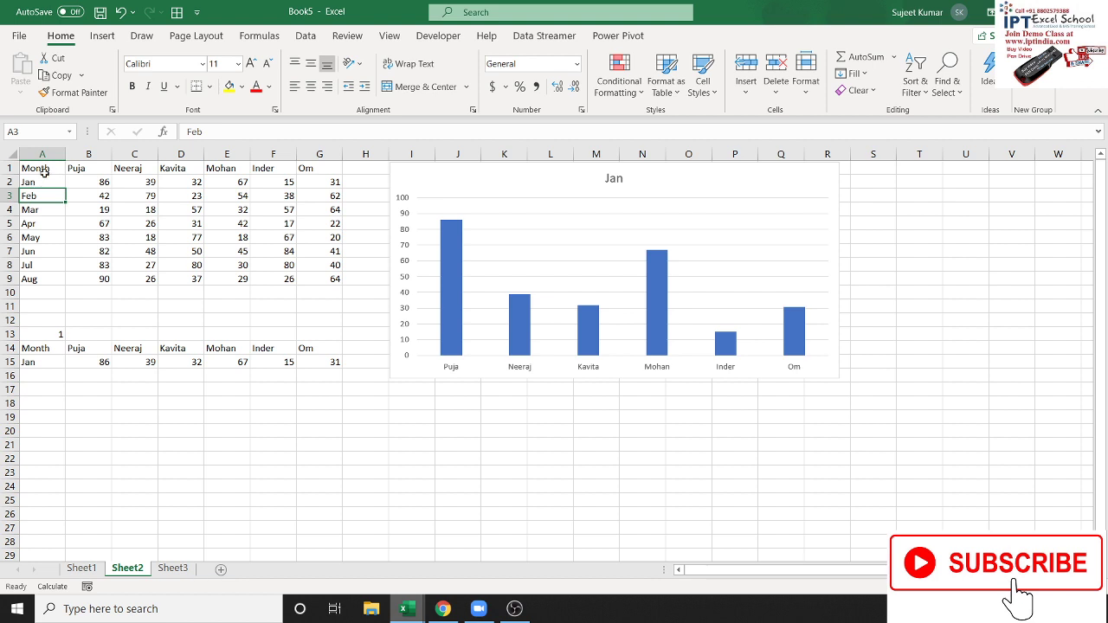
Step: Write Range("A13").Value = ActiveCell.Row - 1 in the handler and return to Excel
{"action": "key", "text": "alt+F11"}
{"action": "type", "text": "ranh"}
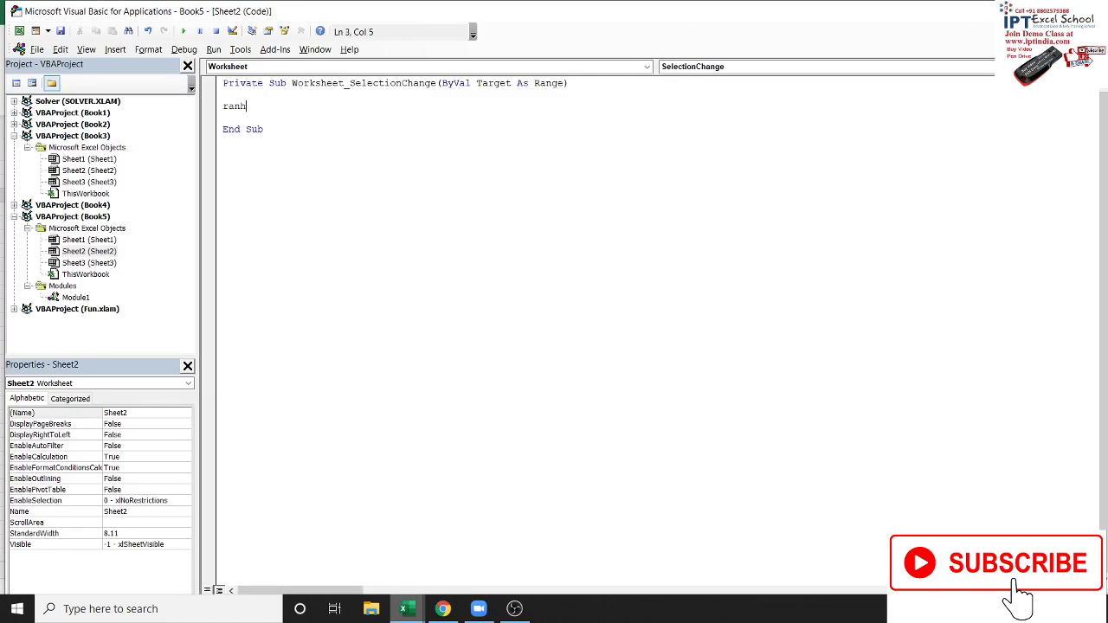
{"action": "key", "text": "BackSpace"}
{"action": "type", "text": "ge("}
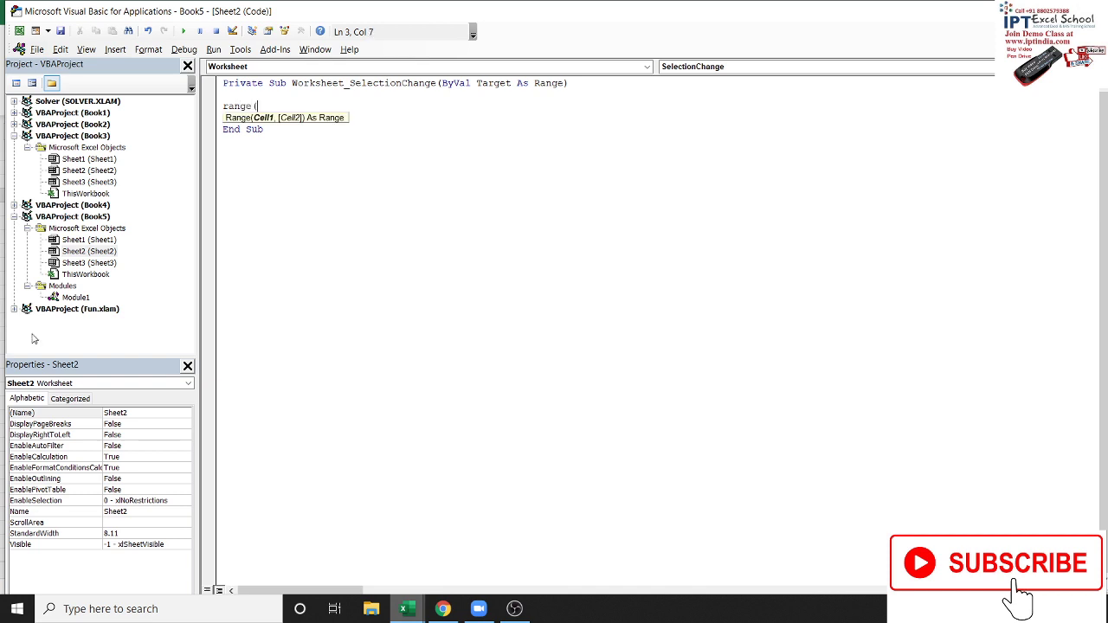
{"action": "type", "text": "\"A"}
{"action": "type", "text": "13\")."}
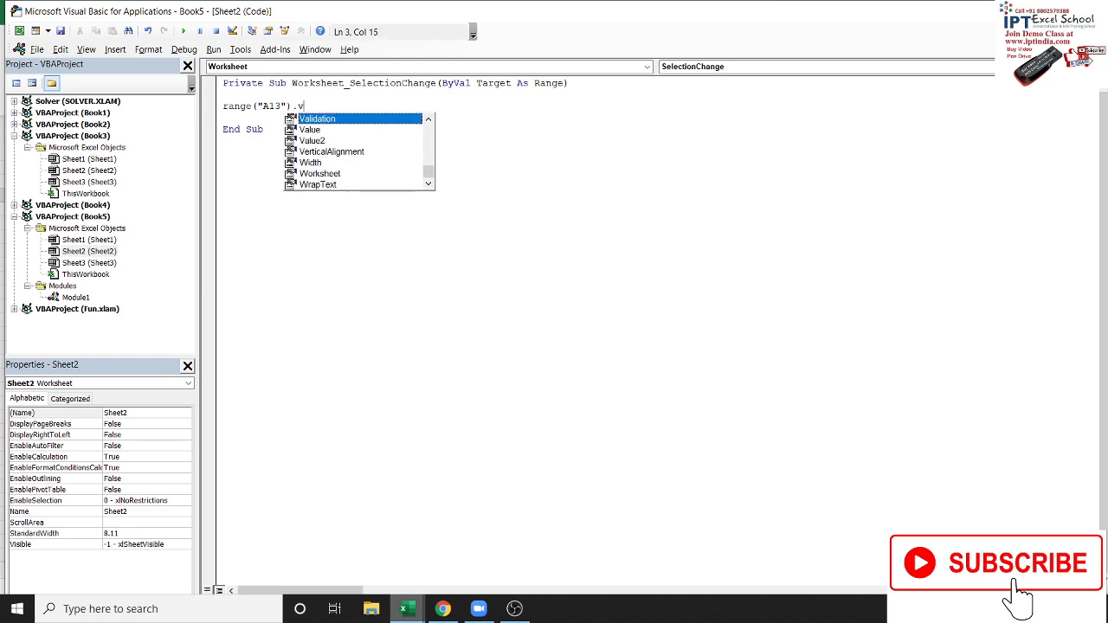
{"action": "type", "text": "Value=active"}
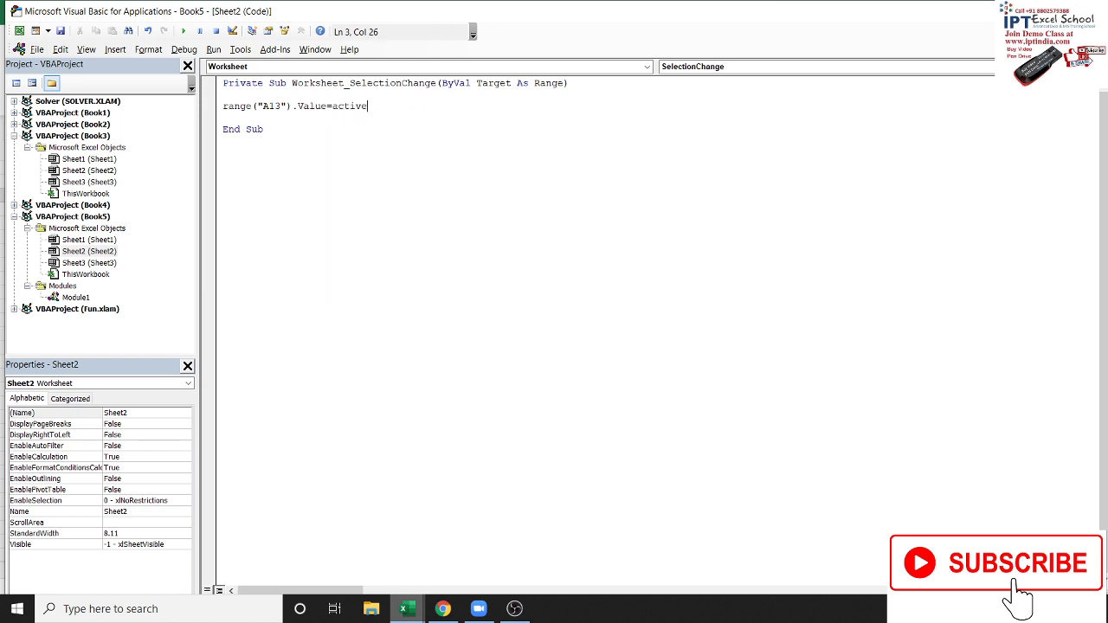
{"action": "type", "text": "cell."}
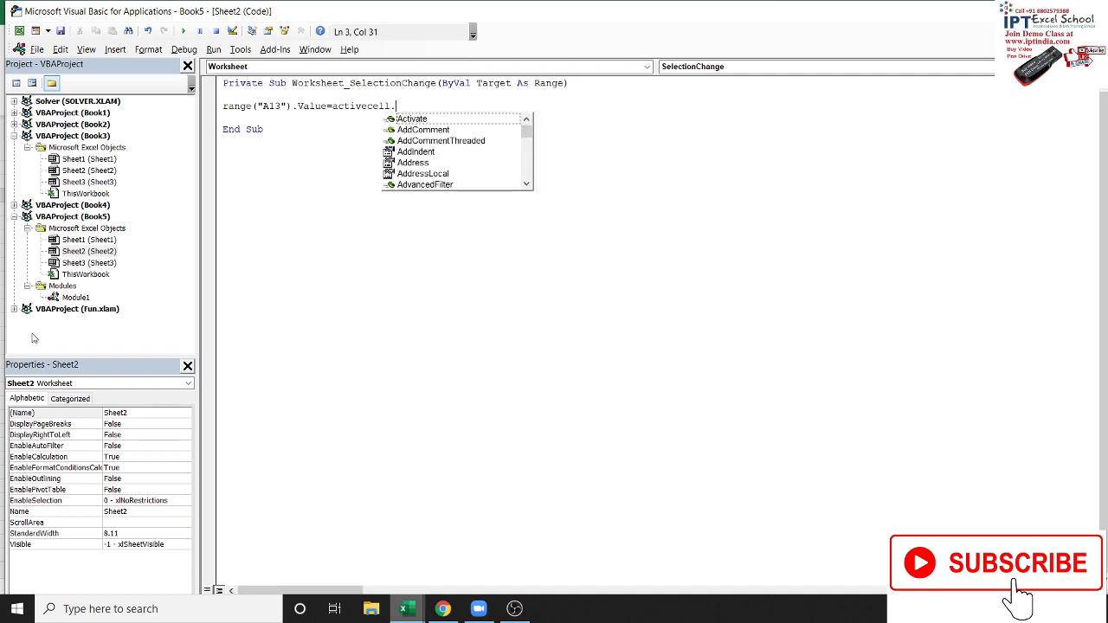
{"action": "type", "text": "row"}
{"action": "key", "text": "Tab"}
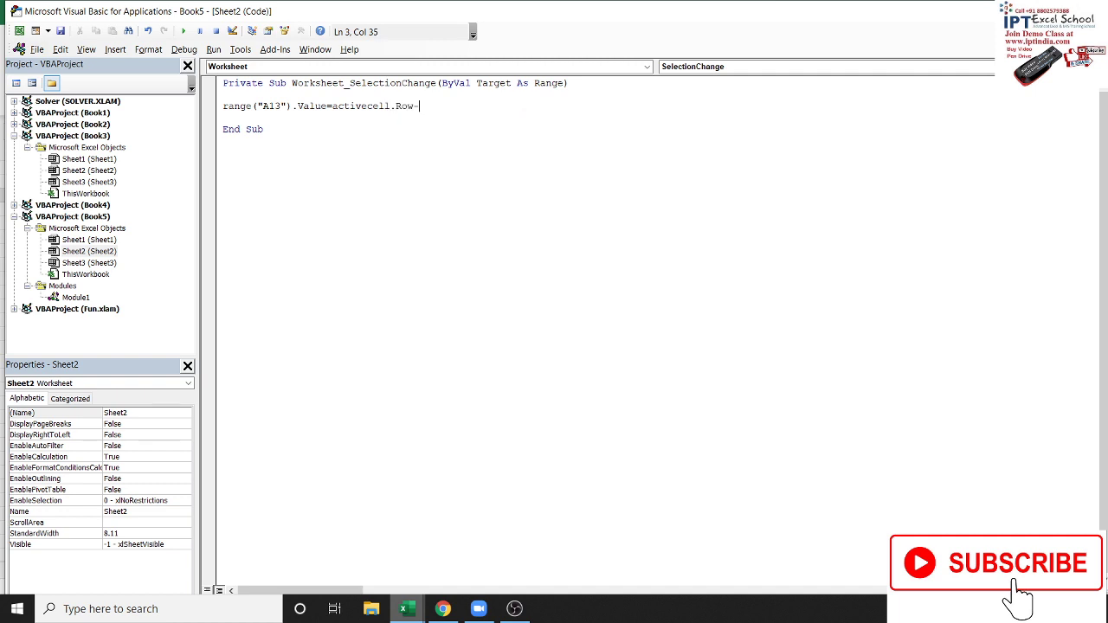
{"action": "left_click", "coordinate": [344, 168]}
{"action": "key", "text": "alt+F11"}
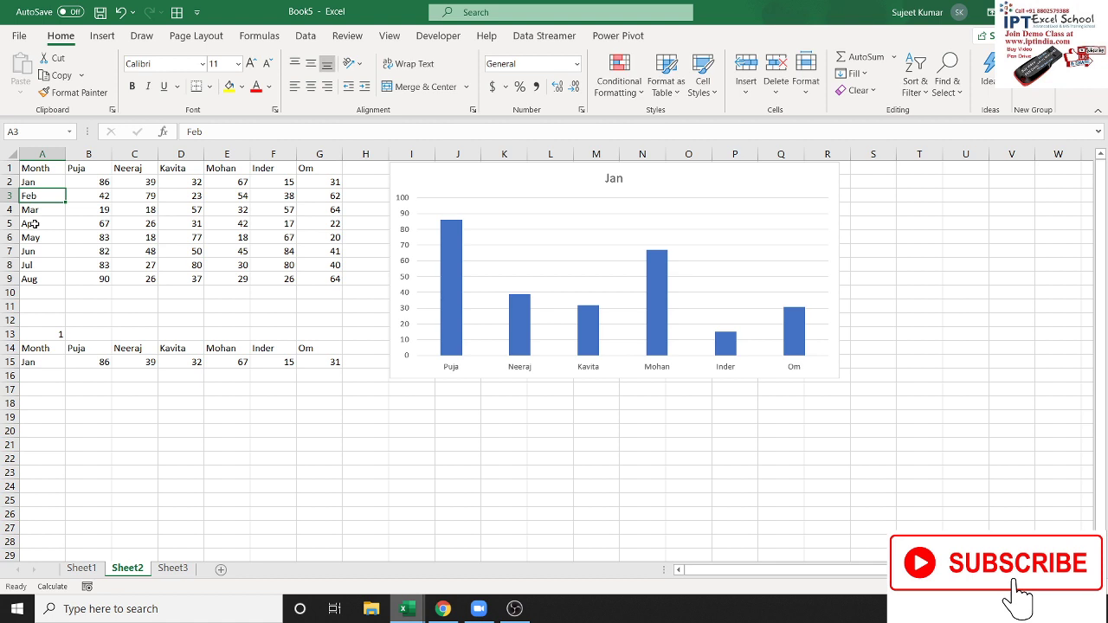
Step: Select month cells Feb through Jun, then Apr, checking A13, row 15 and the chart update
{"action": "left_click", "coordinate": [35, 223]}
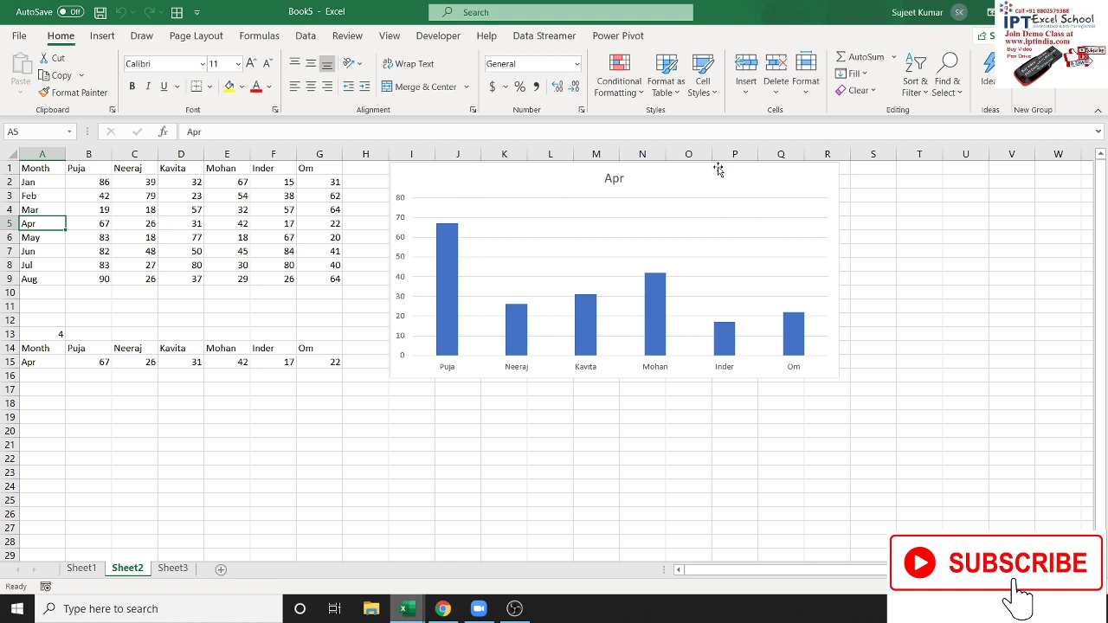
{"action": "left_click", "coordinate": [39, 209]}
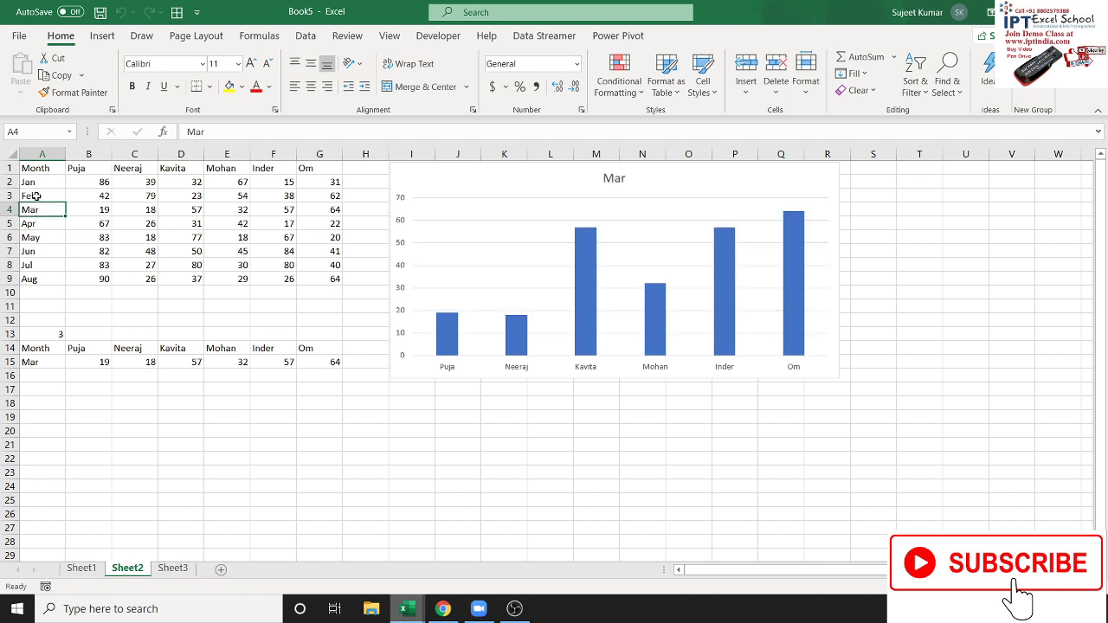
{"action": "left_click", "coordinate": [38, 195]}
{"action": "left_click", "coordinate": [39, 210]}
{"action": "left_click", "coordinate": [35, 237]}
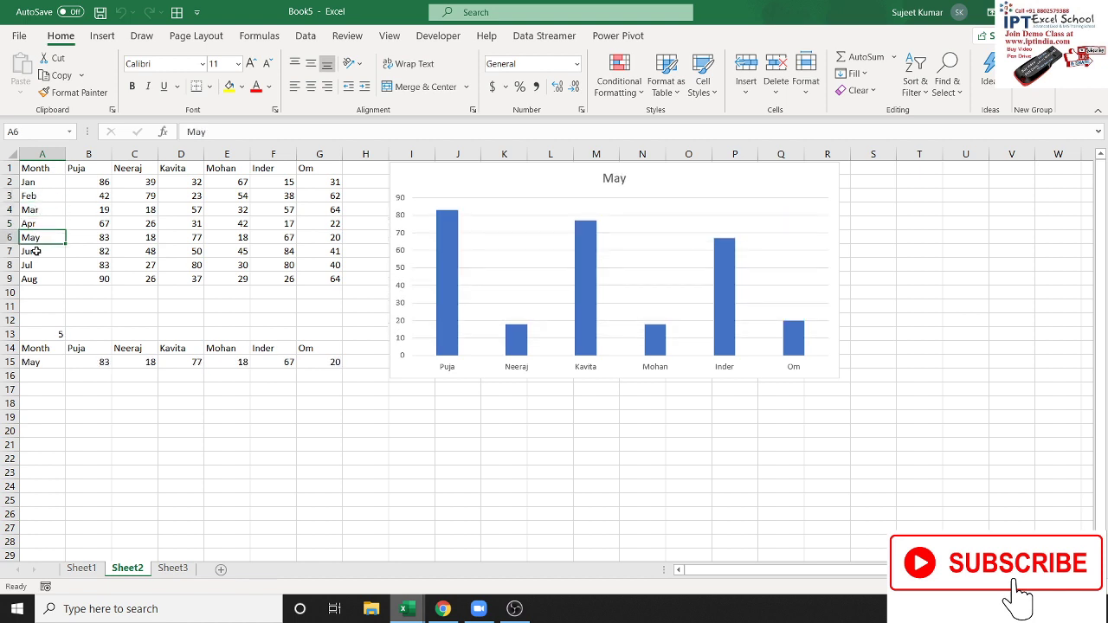
{"action": "left_click", "coordinate": [38, 251]}
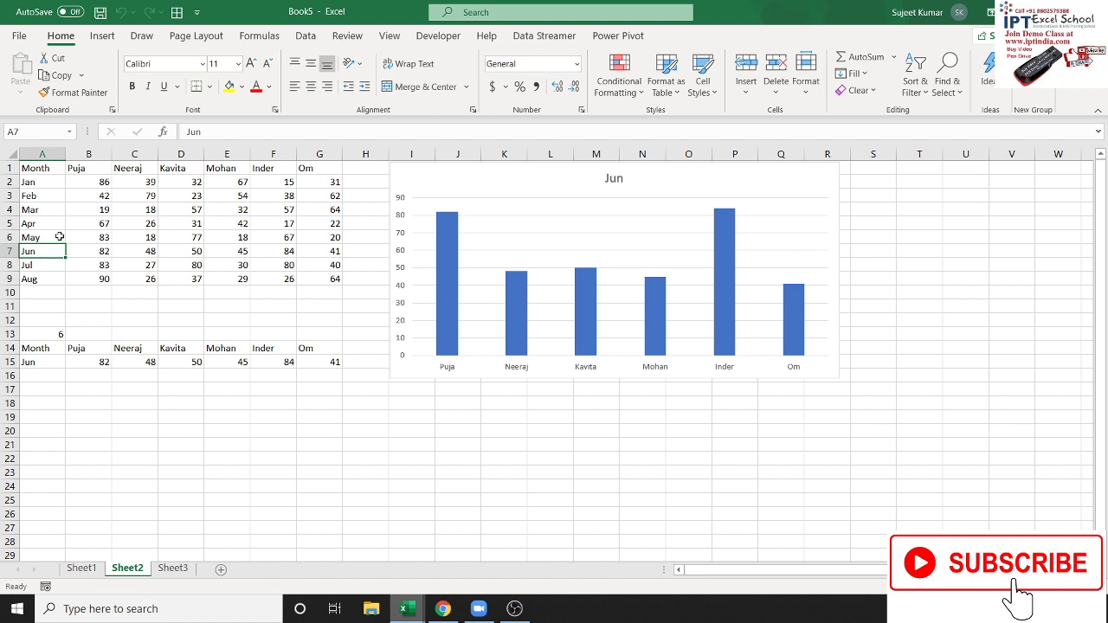
{"action": "key", "text": "Up"}
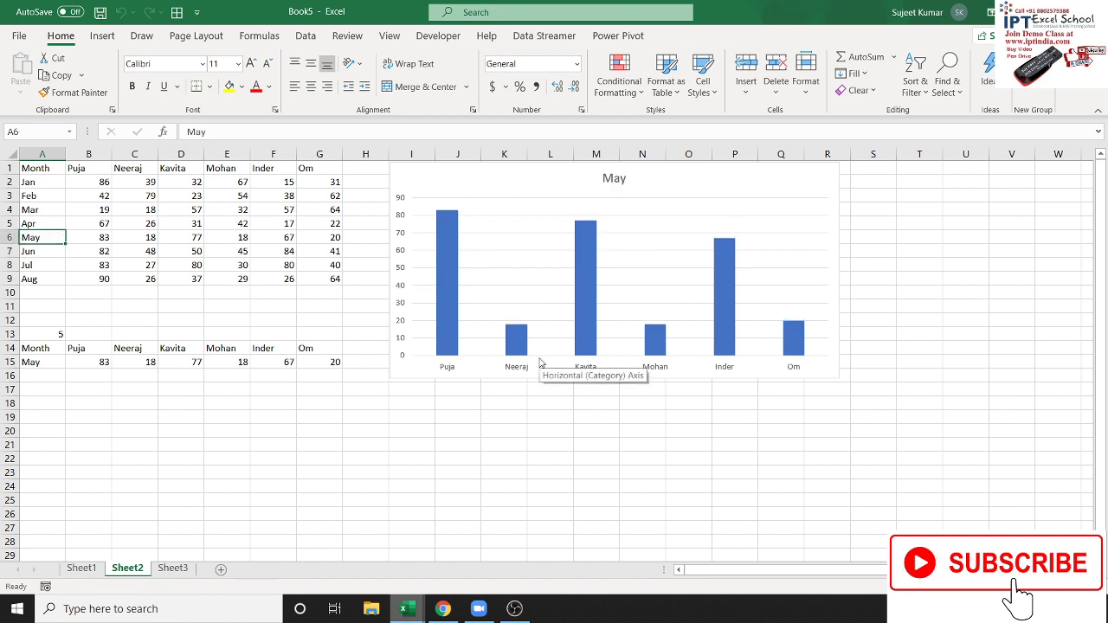
{"action": "mouse_move", "coordinate": [445, 274]}
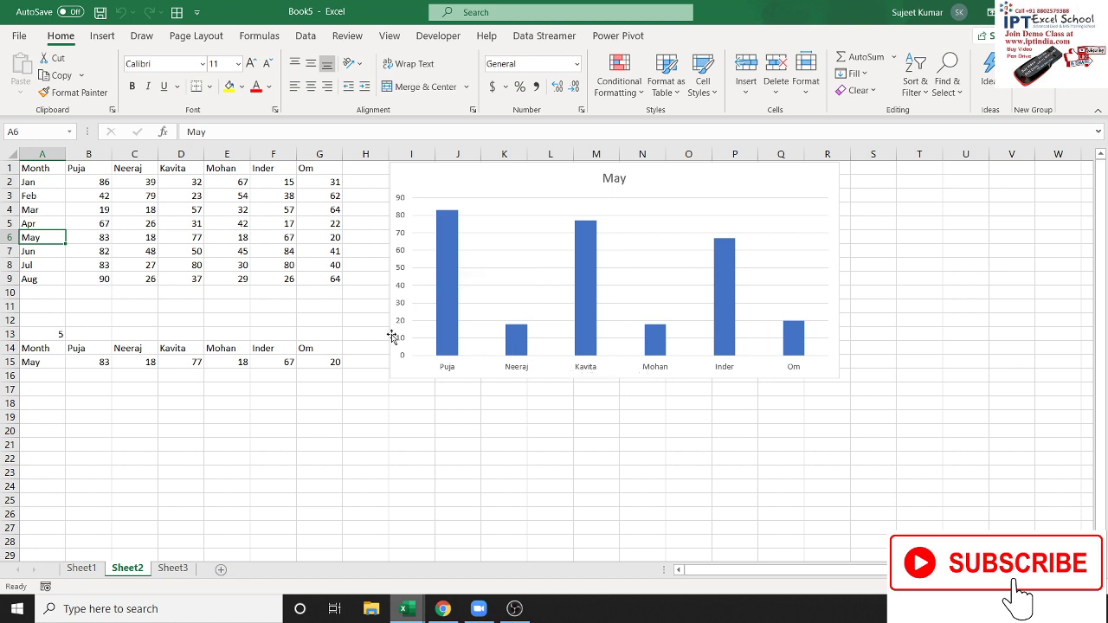
{"action": "left_click", "coordinate": [52, 221]}
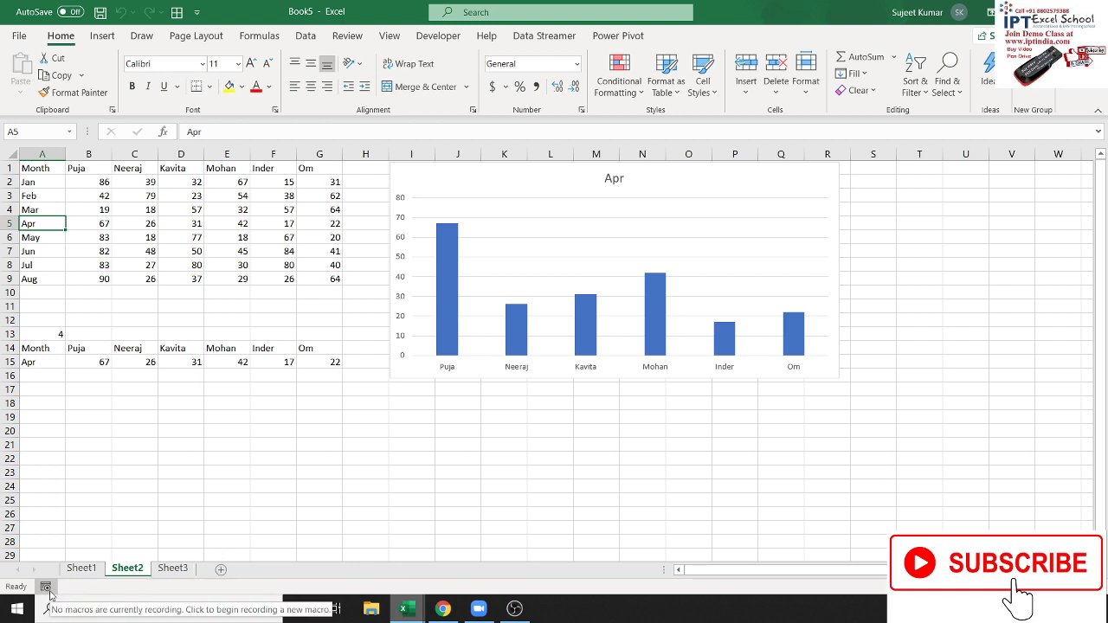
Step: Declare 'Dim r As Integer' at the top of the SelectionChange procedure
{"action": "key", "text": "alt+F11"}
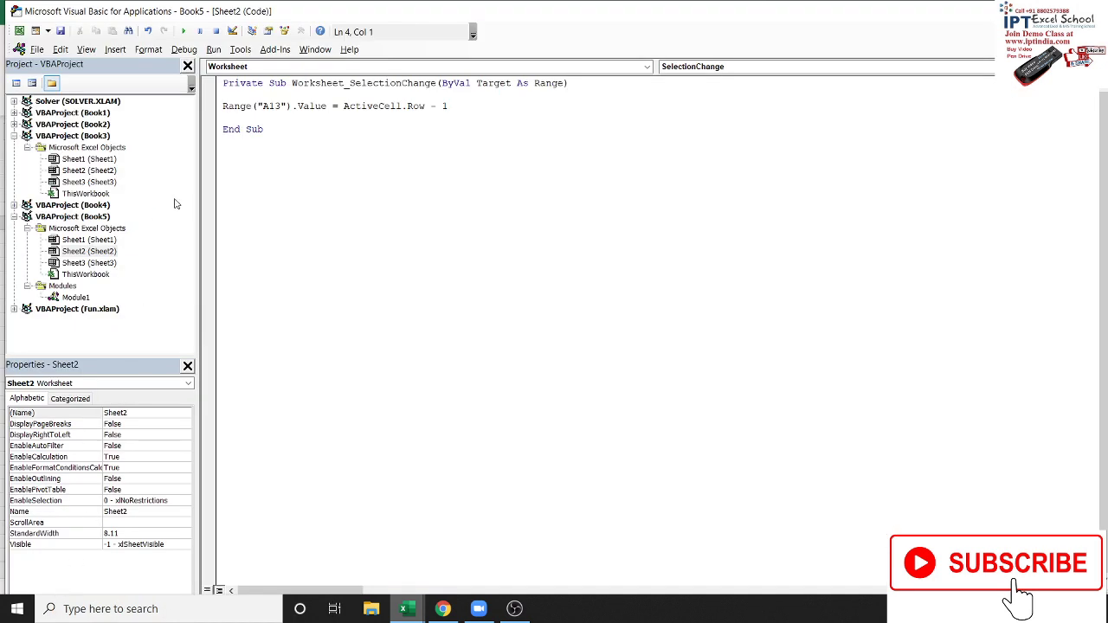
{"action": "key", "text": "Return"}
{"action": "key", "text": "Up"}
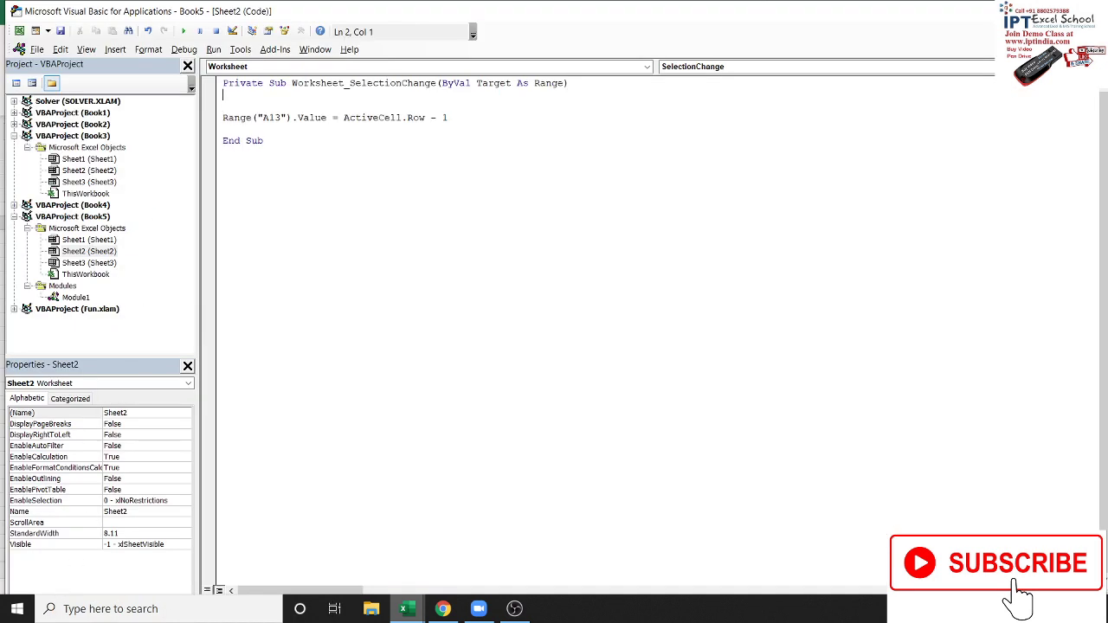
{"action": "type", "text": "dim "}
{"action": "type", "text": "r as i"}
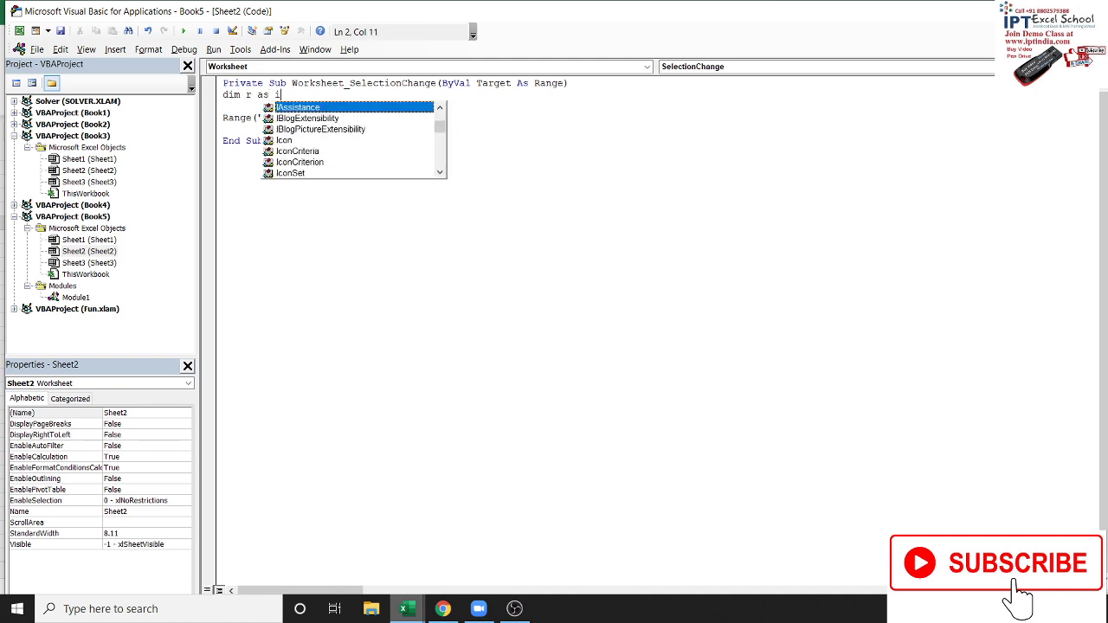
{"action": "type", "text": "ng"}
{"action": "key", "text": "Tab"}
{"action": "key", "text": "Return"}
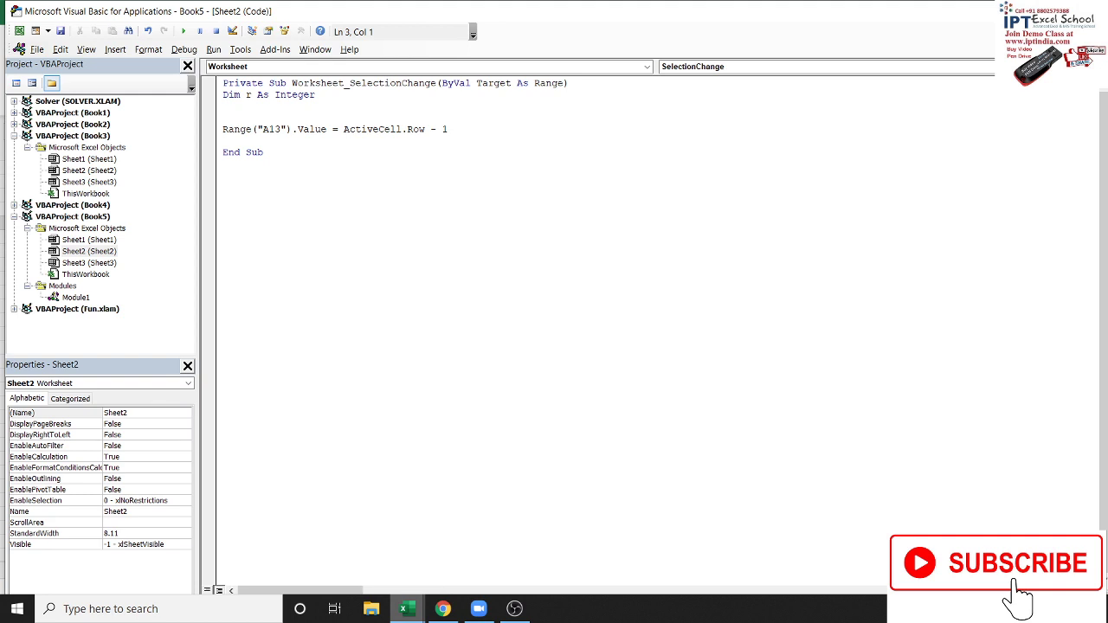
{"action": "key", "text": "Return"}
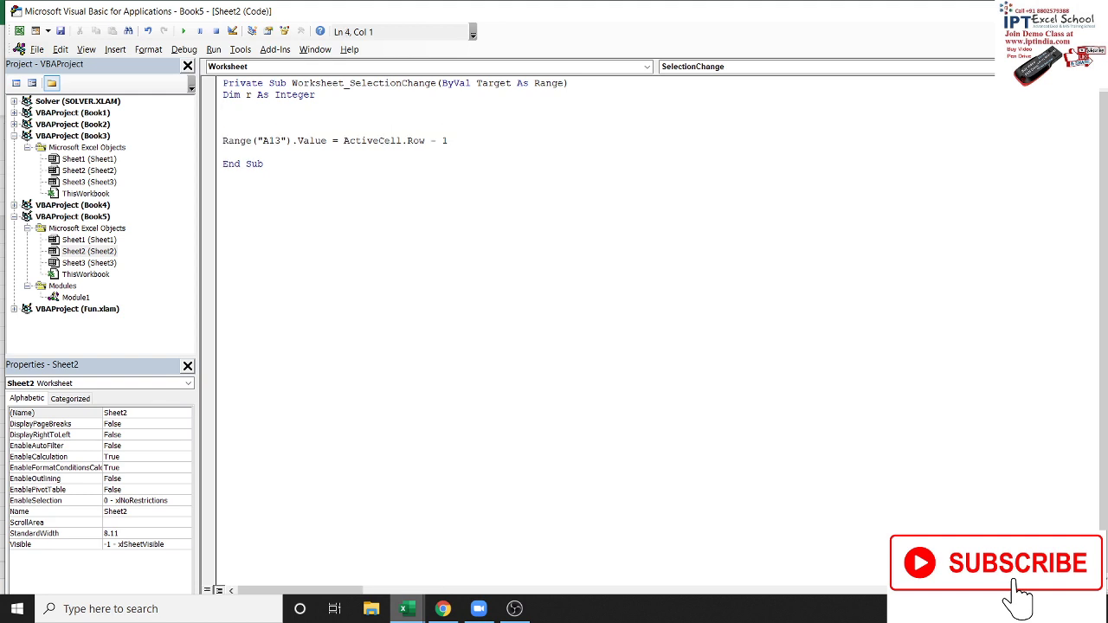
{"action": "left_click", "coordinate": [222, 107]}
Step: Add r = Application.WorksheetFunction.RandBetween(200, 250), then start recording a new Excel macro
{"action": "type", "text": "r"}
{"action": "type", "text": "=appl"}
{"action": "type", "text": "ication."}
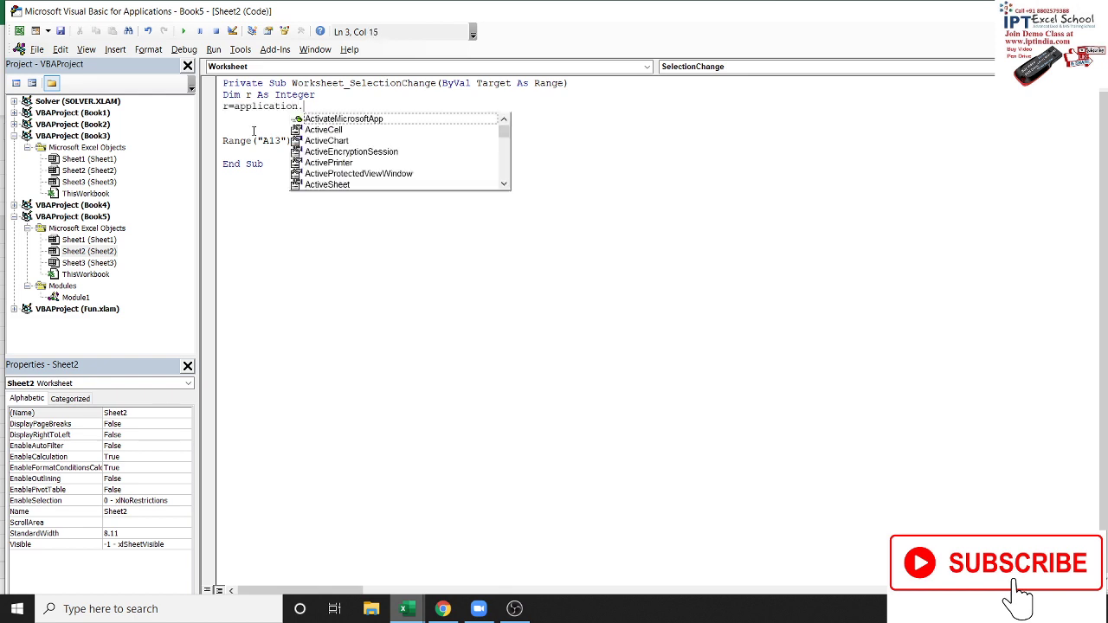
{"action": "type", "text": "works"}
{"action": "key", "text": "Tab"}
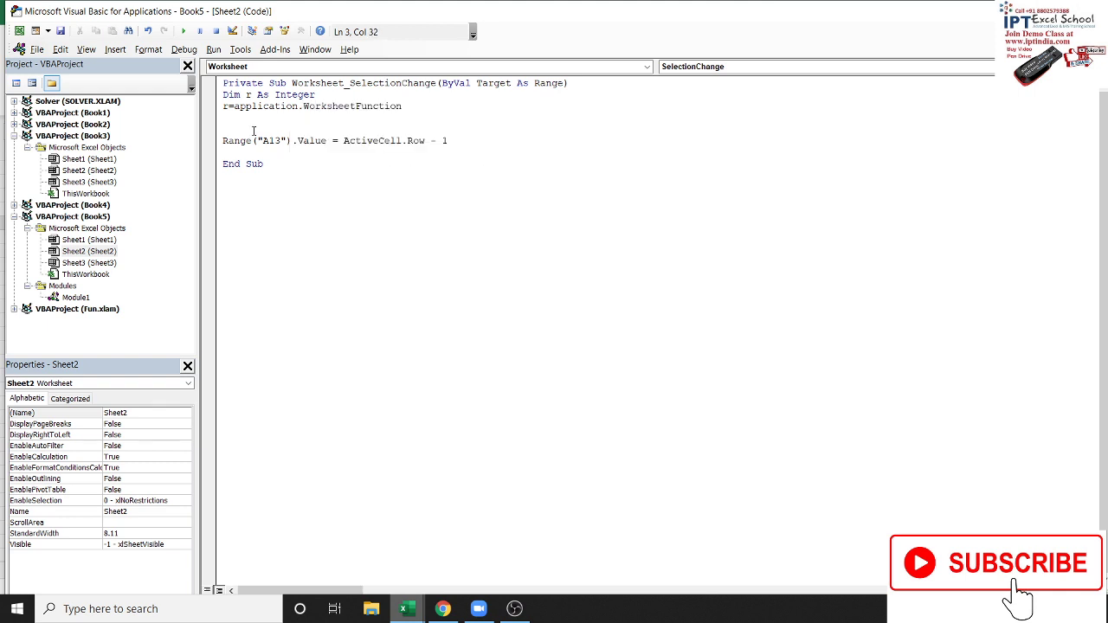
{"action": "type", "text": ".ra"}
{"action": "key", "text": "Tab"}
{"action": "type", "text": "(2"}
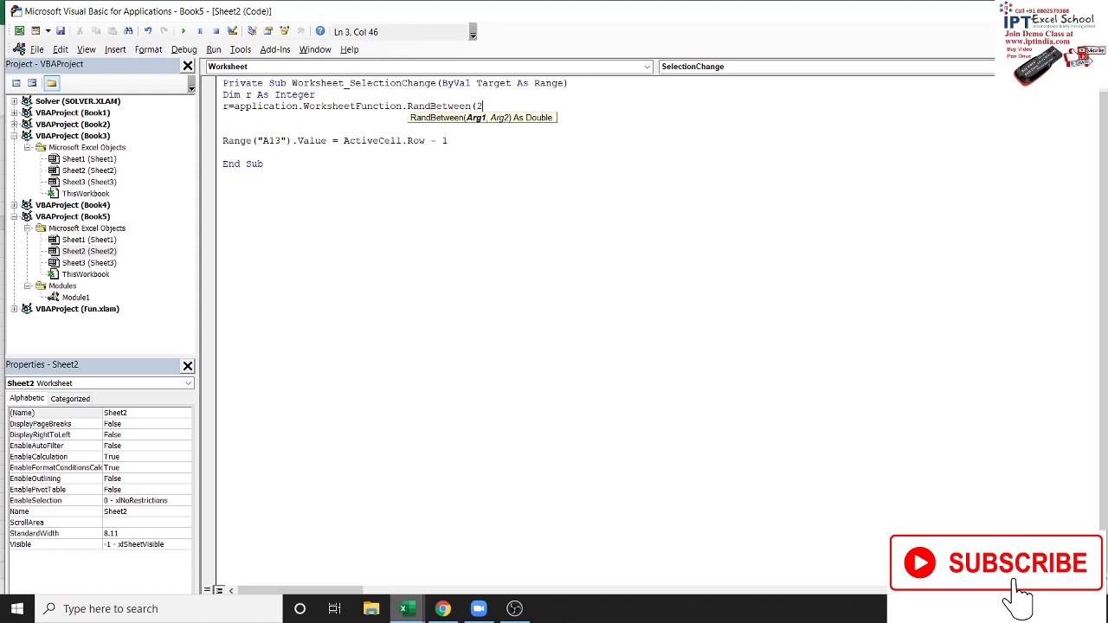
{"action": "type", "text": "00,"}
{"action": "type", "text": "250)"}
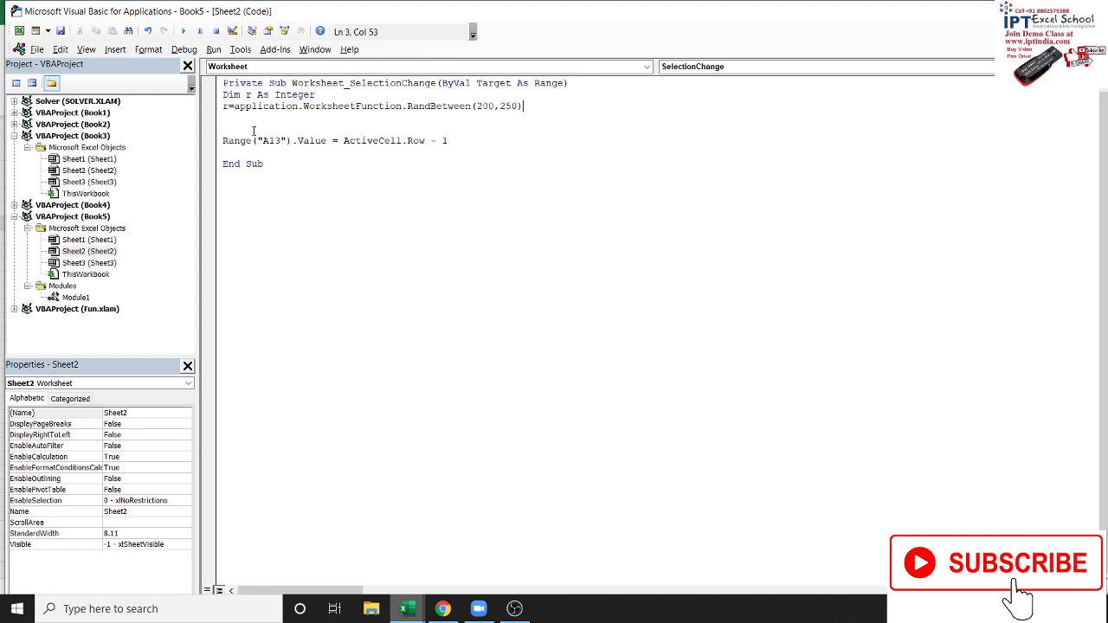
{"action": "left_click", "coordinate": [407, 177]}
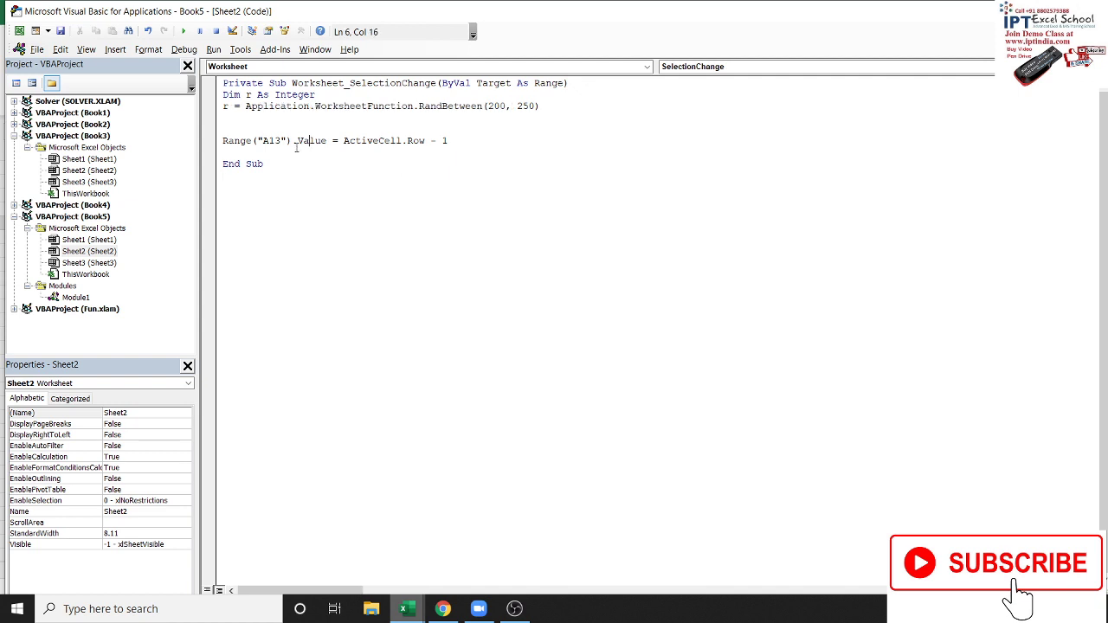
{"action": "key", "text": "alt+Tab"}
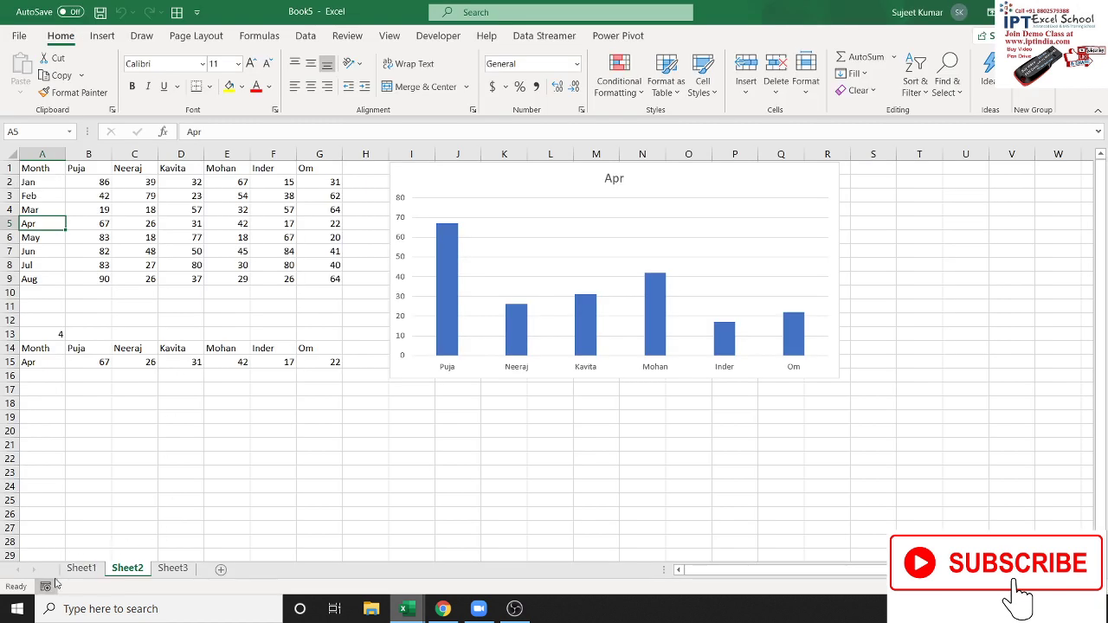
{"action": "left_click", "coordinate": [46, 586]}
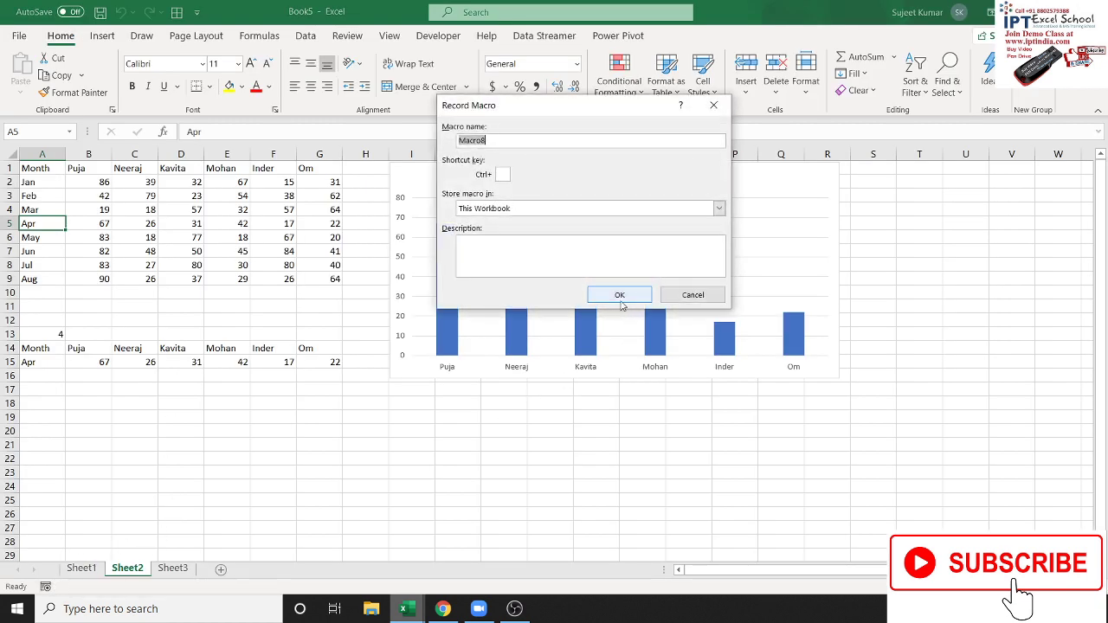
Step: Start recording Macro8 and apply the hatched-background chart style to the chart
{"action": "left_click", "coordinate": [620, 298]}
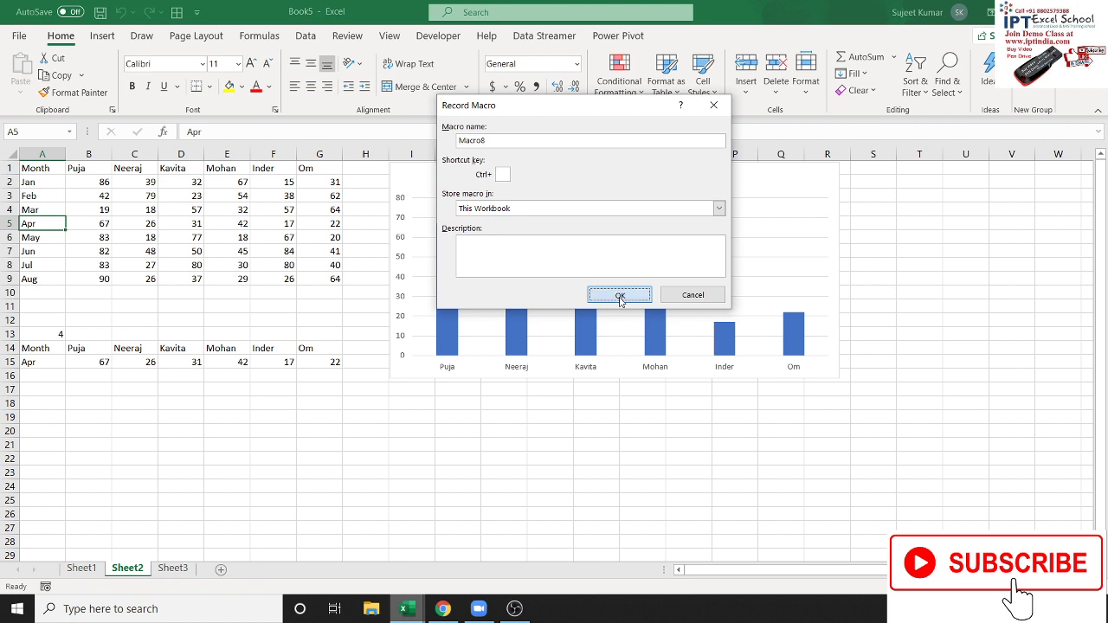
{"action": "left_click", "coordinate": [620, 298]}
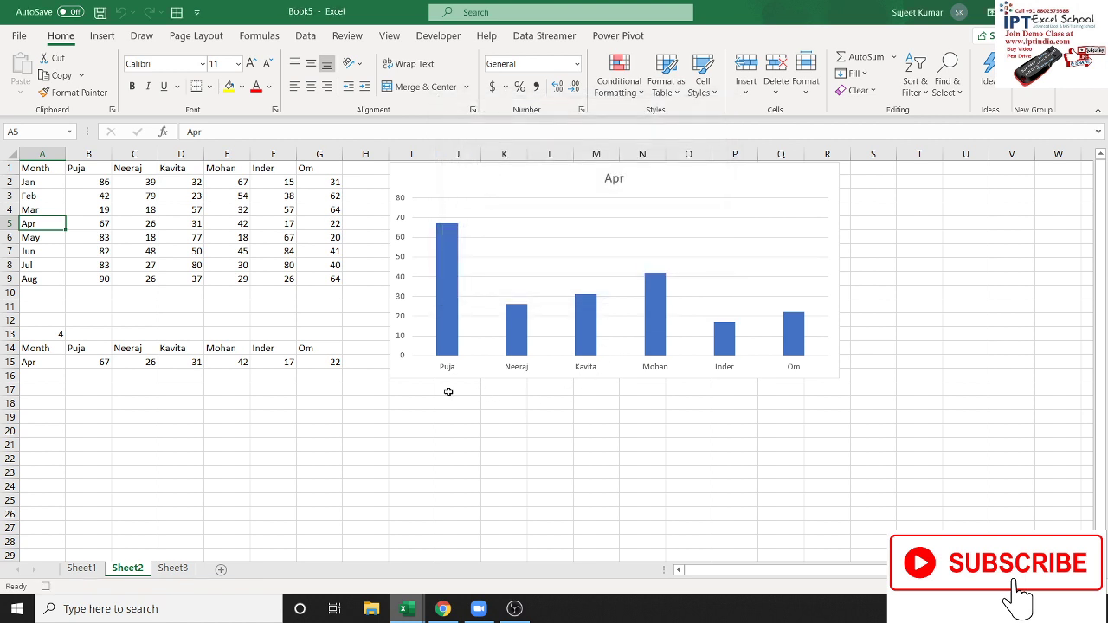
{"action": "left_click", "coordinate": [537, 268]}
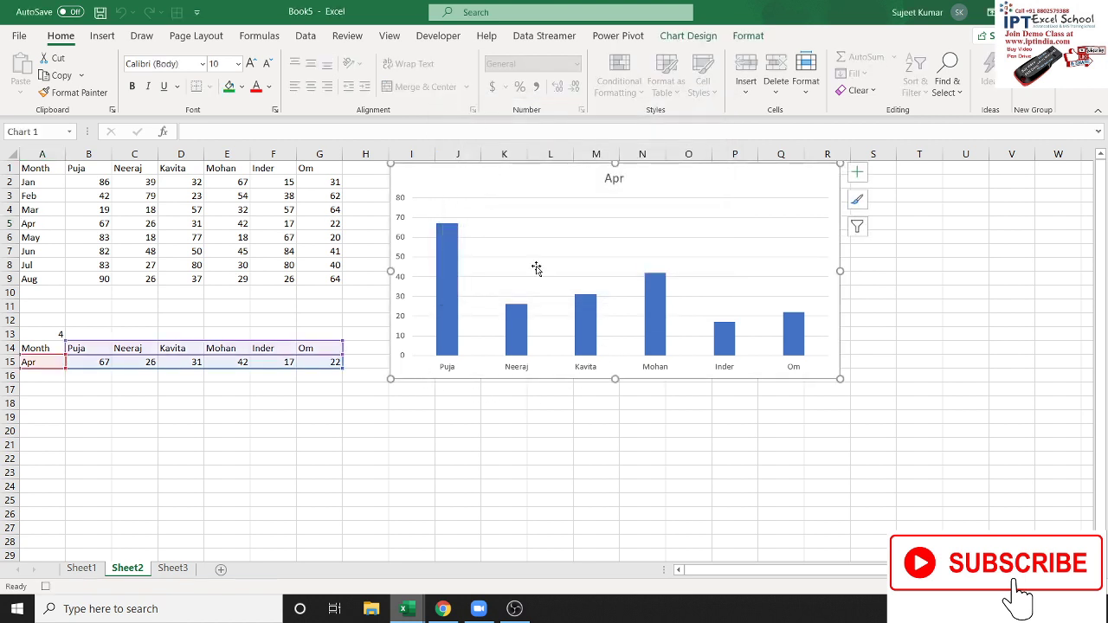
{"action": "left_click", "coordinate": [696, 39]}
{"action": "left_click", "coordinate": [622, 80]}
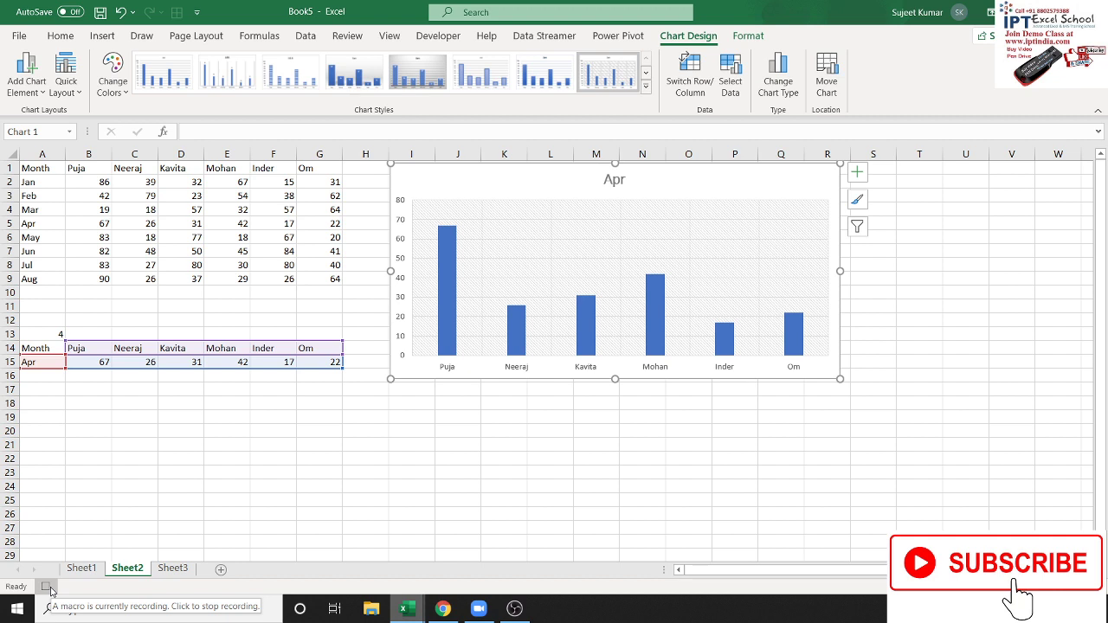
Step: Fill all the chart's bars red, then return to the VBA editor
{"action": "left_click", "coordinate": [451, 277]}
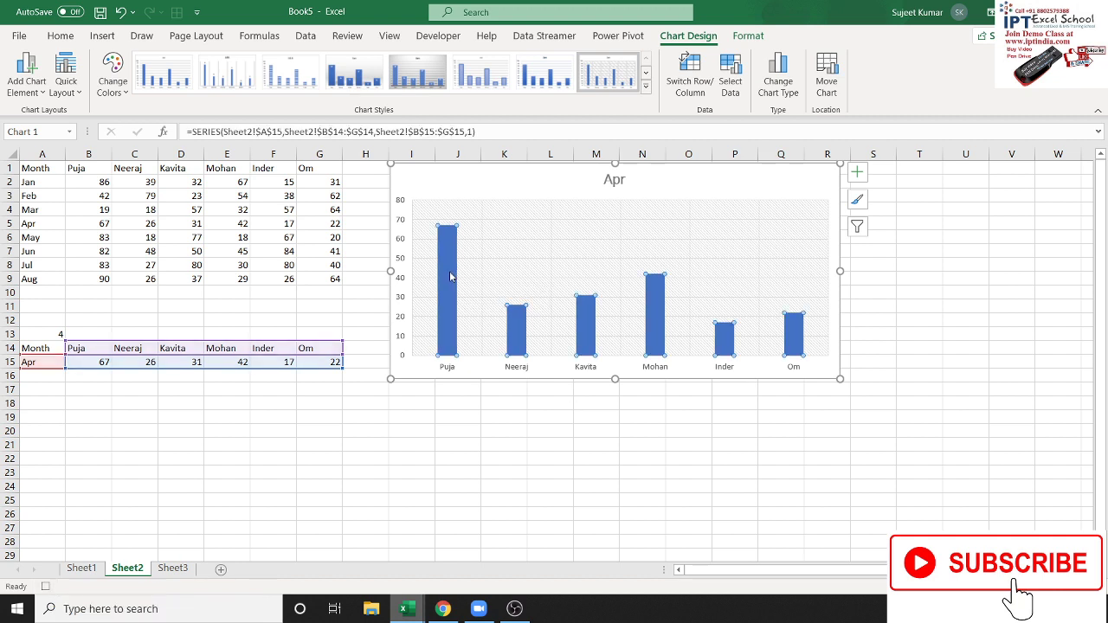
{"action": "left_click", "coordinate": [60, 35]}
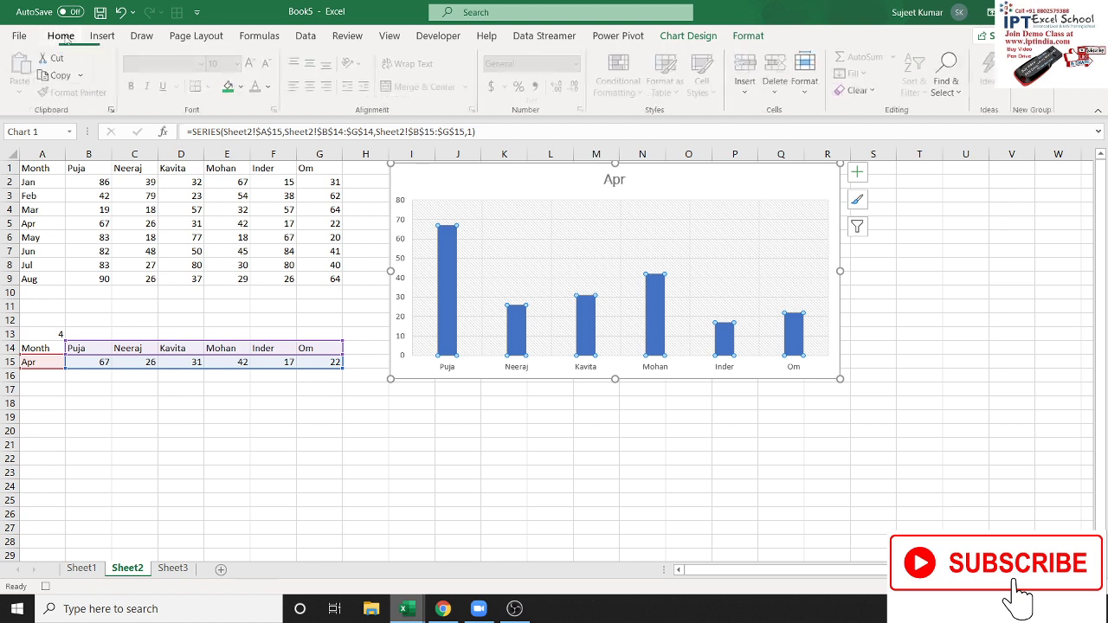
{"action": "left_click", "coordinate": [242, 90]}
{"action": "left_click", "coordinate": [242, 246]}
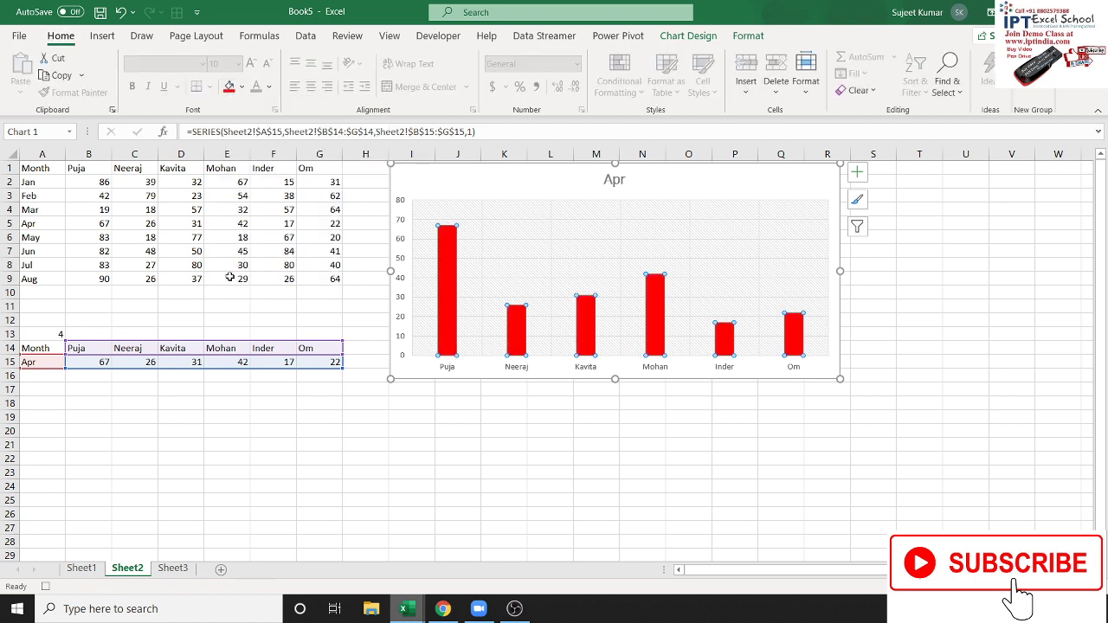
{"action": "mouse_move", "coordinate": [404, 609]}
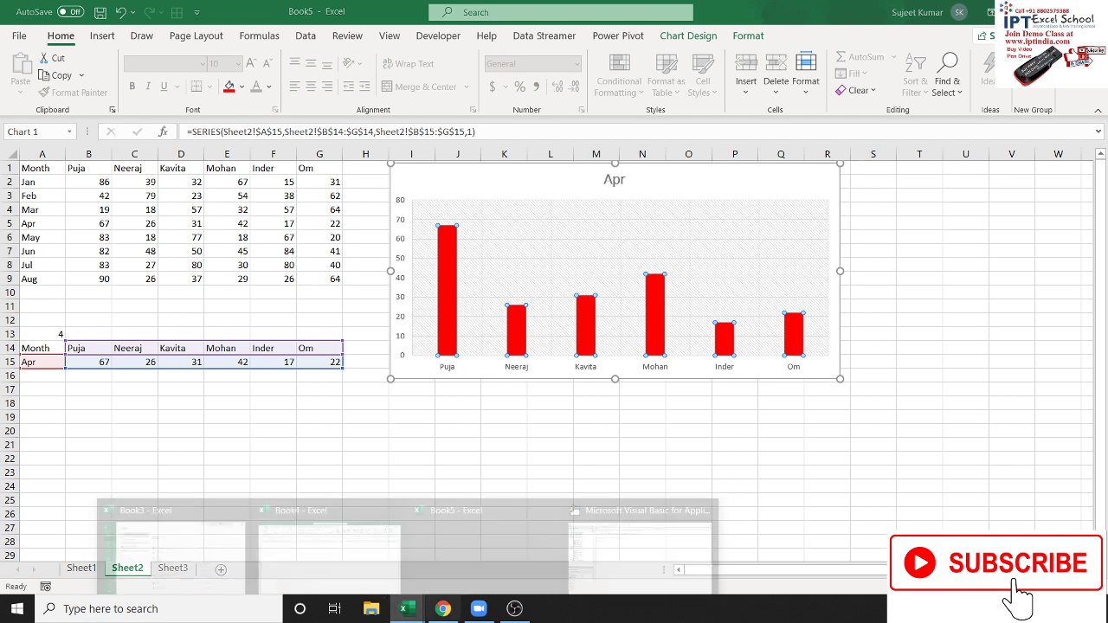
{"action": "left_click", "coordinate": [641, 541]}
Step: Select the recorded chart style and colour code in Module1, then return to Sheet2's code
{"action": "double_click", "coordinate": [69, 298]}
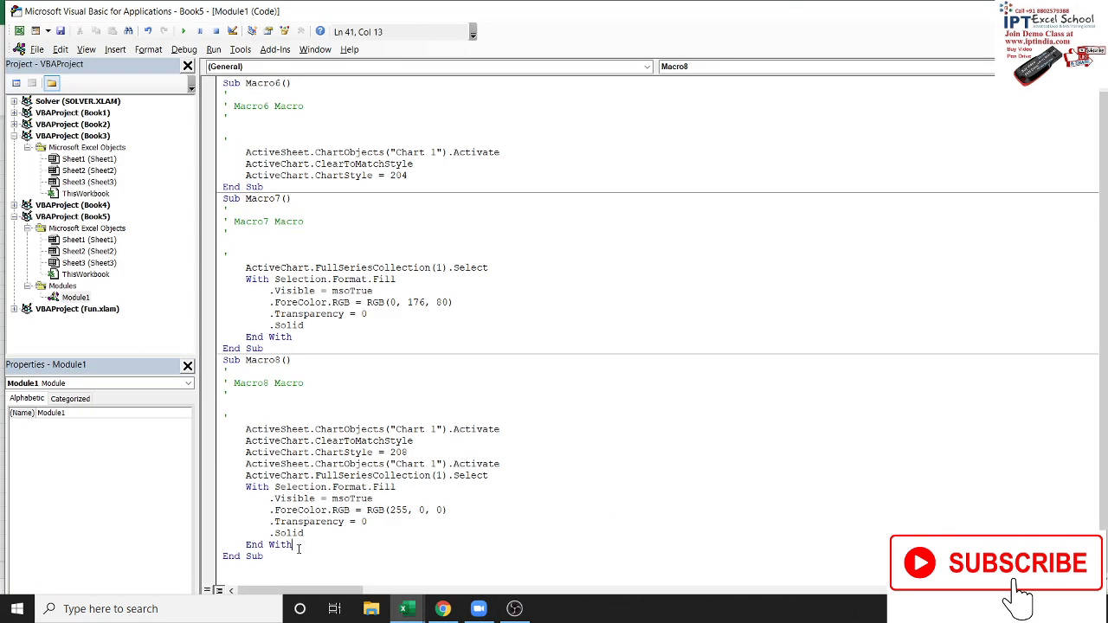
{"action": "mouse_move", "coordinate": [300, 544]}
{"action": "left_mouse_down"}
{"action": "mouse_move", "coordinate": [258, 430]}
{"action": "mouse_move", "coordinate": [246, 429]}
{"action": "left_mouse_up"}
{"action": "key", "text": "ctrl+c"}
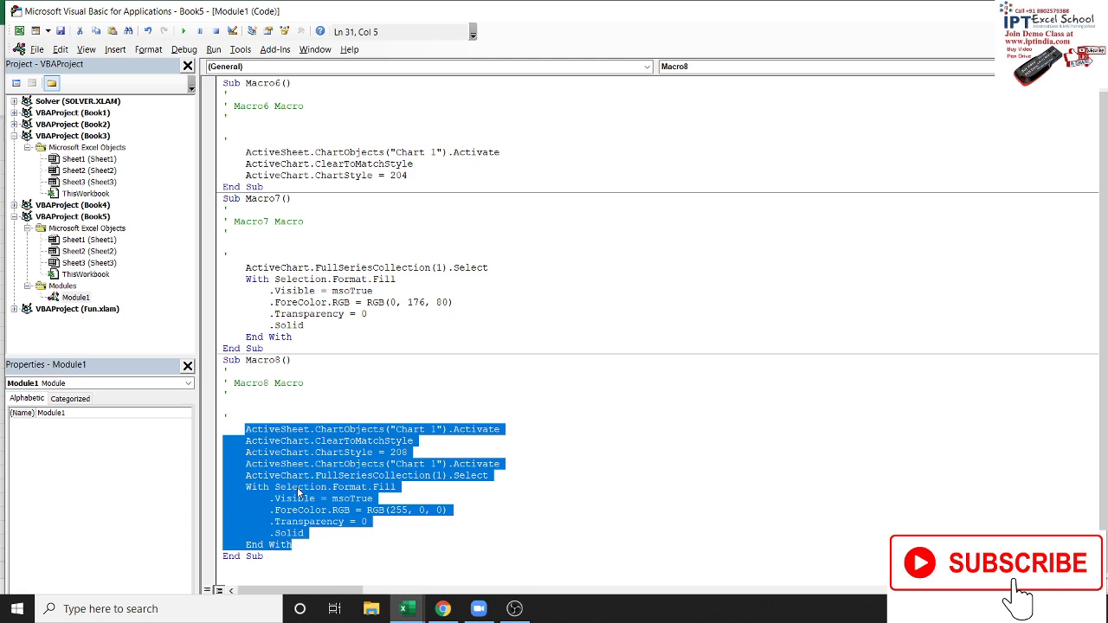
{"action": "double_click", "coordinate": [89, 251]}
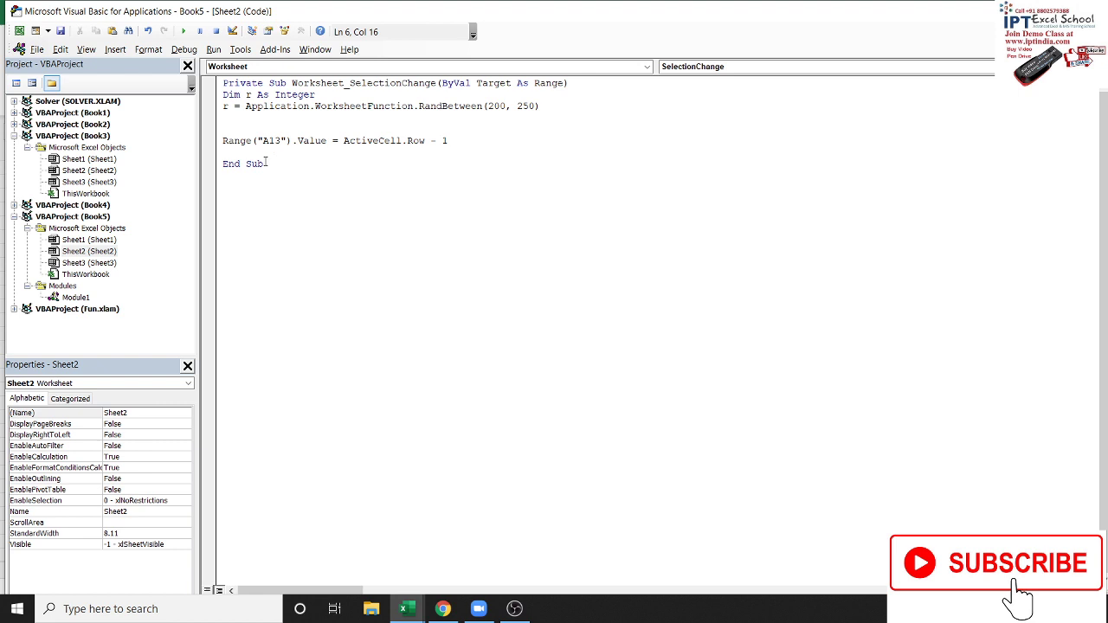
Step: Paste the chart-formatting code above End Sub and replace ChartStyle 208 with r
{"action": "left_click", "coordinate": [258, 157]}
{"action": "key", "text": "Return"}
{"action": "key", "text": "Return"}
{"action": "key", "text": "ctrl+v"}
{"action": "left_click", "coordinate": [477, 324]}
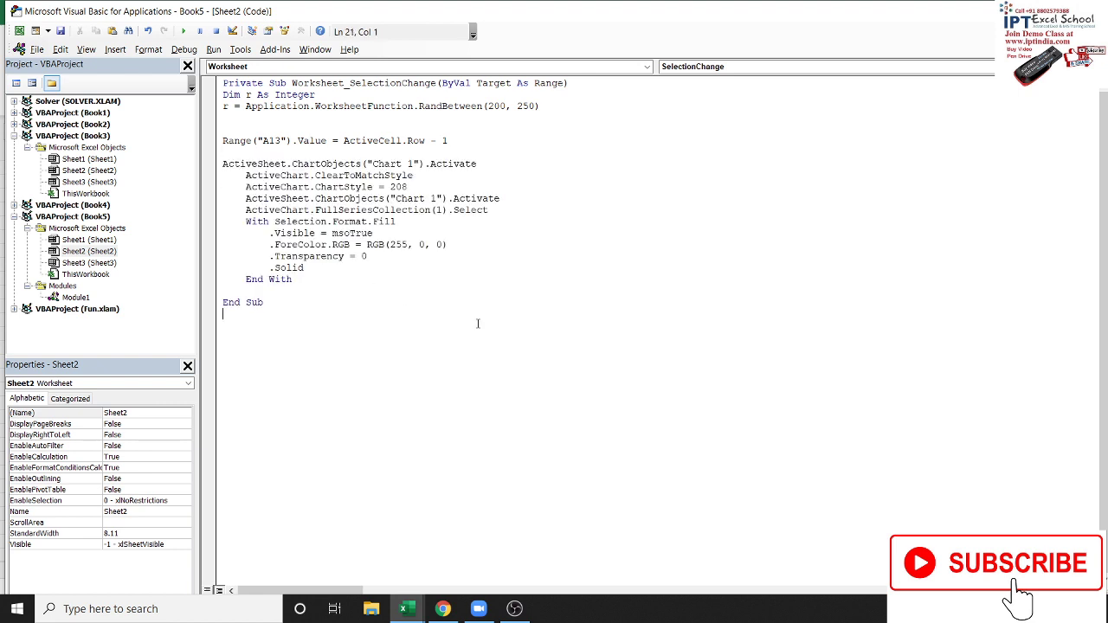
{"action": "double_click", "coordinate": [397, 187]}
{"action": "type", "text": "r"}
{"action": "left_click", "coordinate": [472, 248]}
{"action": "left_click_drag", "start_coordinate": [391, 245], "coordinate": [447, 252]}
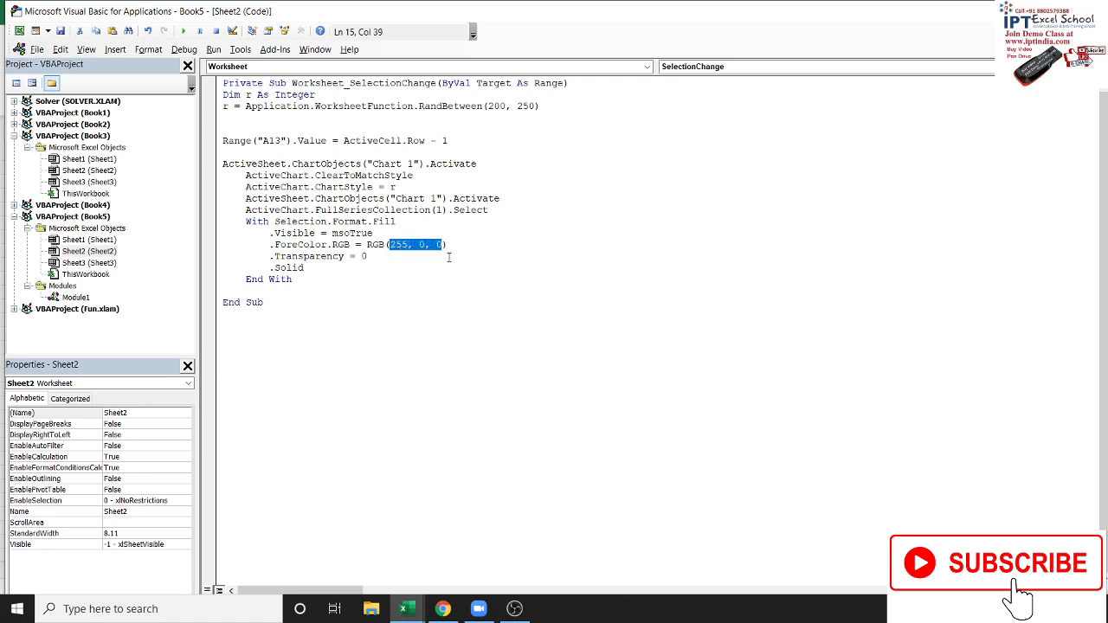
Step: Insert blank lines near the top of the handler for a new declaration
{"action": "left_click", "coordinate": [267, 126]}
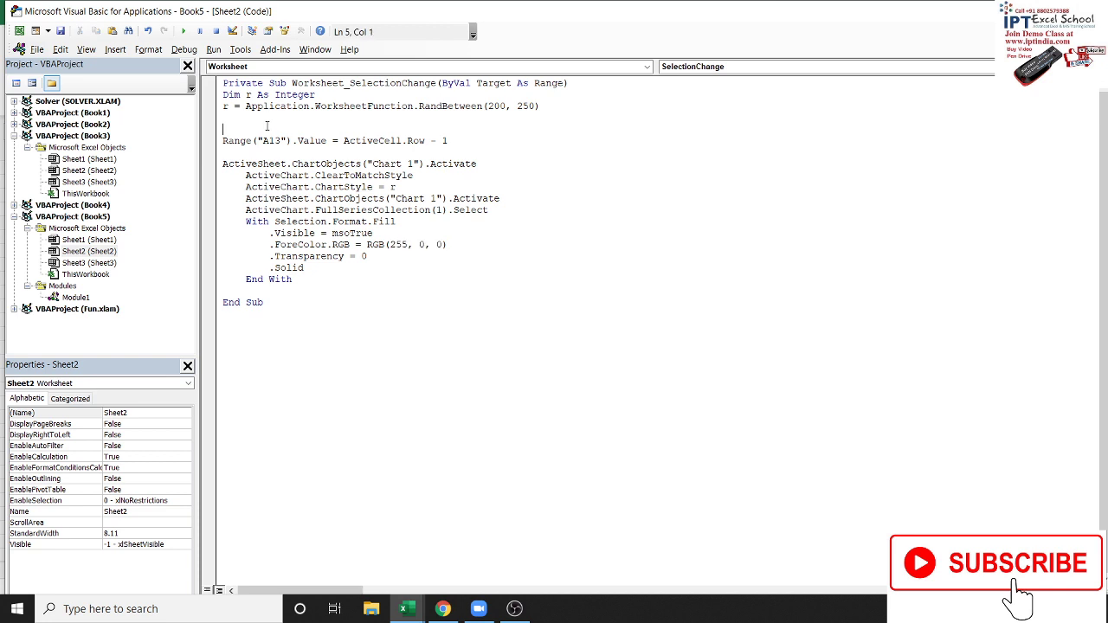
{"action": "key", "text": "Return"}
{"action": "key", "text": "Return"}
{"action": "key", "text": "Up"}
{"action": "key", "text": "Up"}
{"action": "key", "text": "Up"}
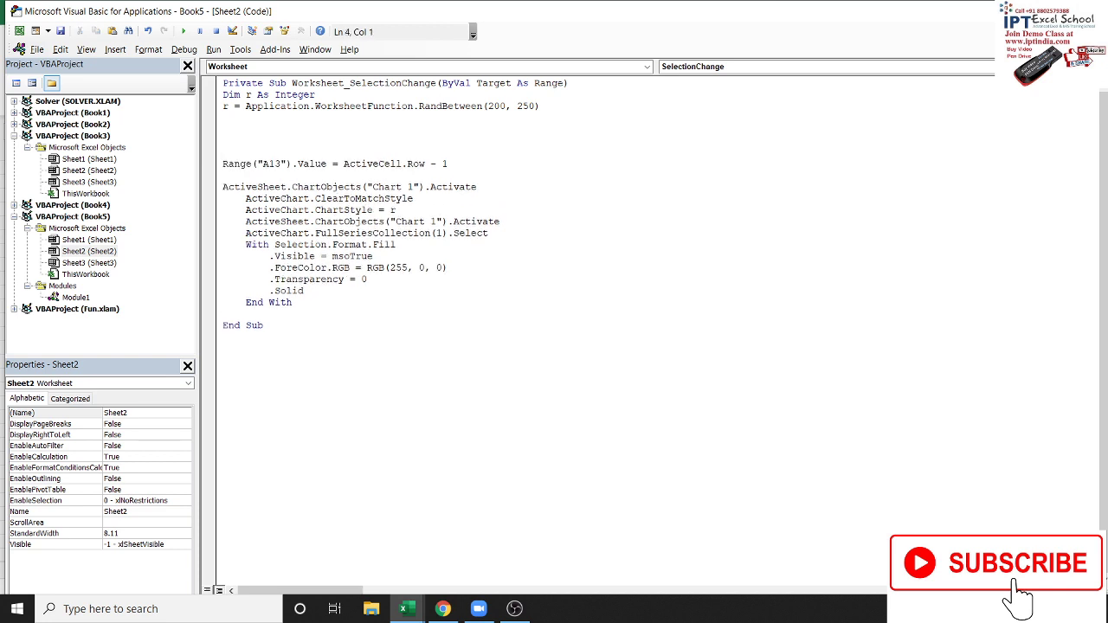
{"action": "key", "text": "Up"}
{"action": "key", "text": "Return"}
{"action": "key", "text": "Up"}
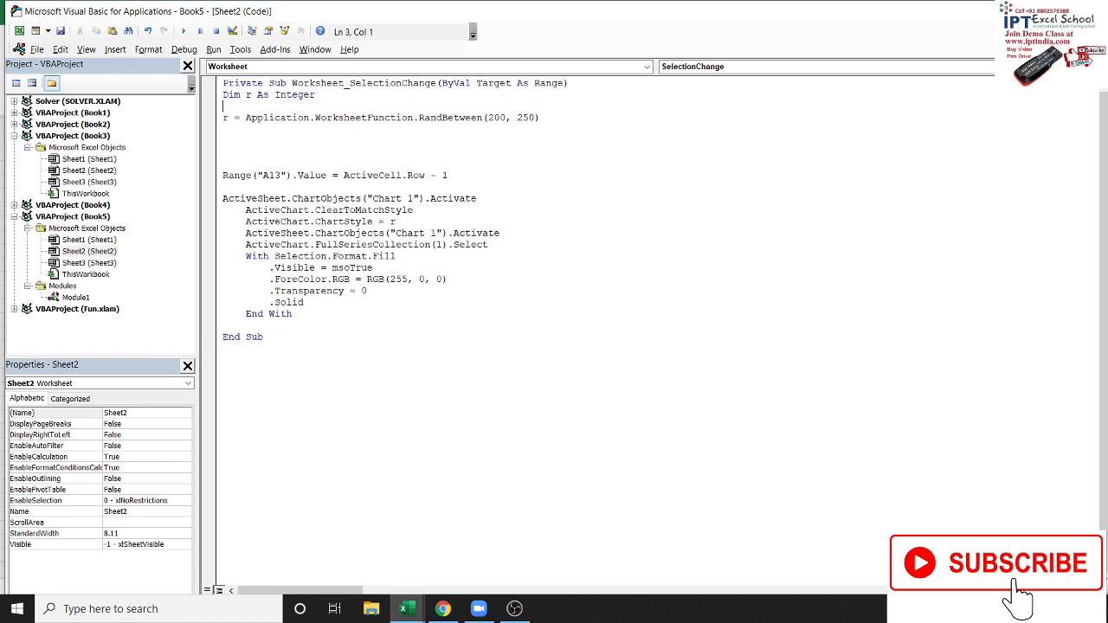
Step: Declare rr, g, b As Integer on line 3
{"action": "type", "text": "dim rr,"}
{"action": "type", "text": "g,b"}
{"action": "type", "text": " as int"}
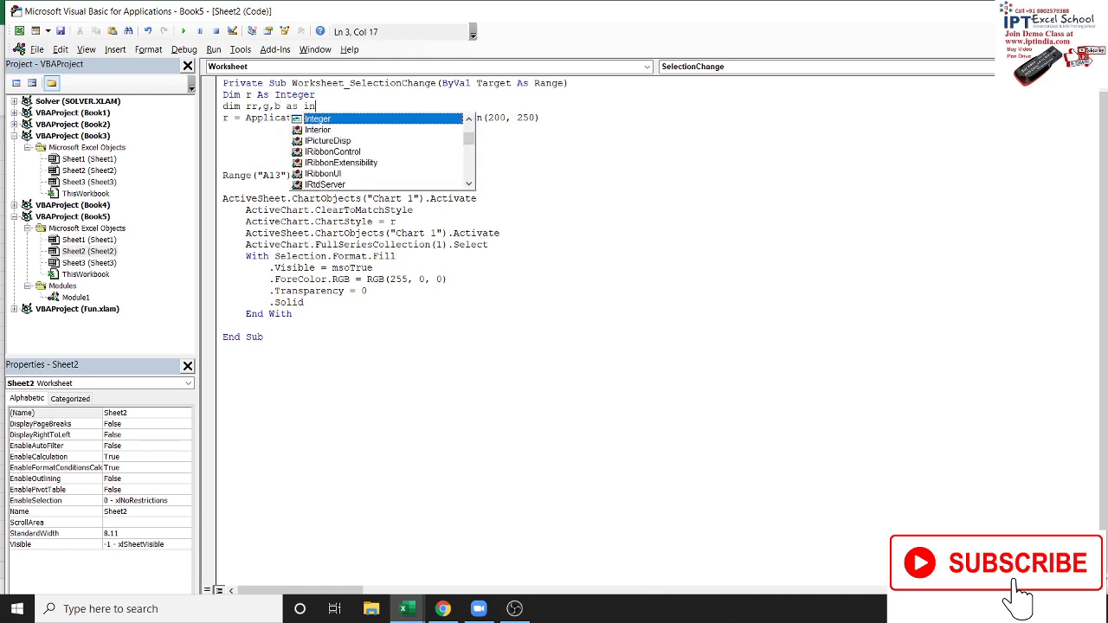
{"action": "key", "text": "Tab"}
{"action": "key", "text": "Down"}
{"action": "key", "text": "Down"}
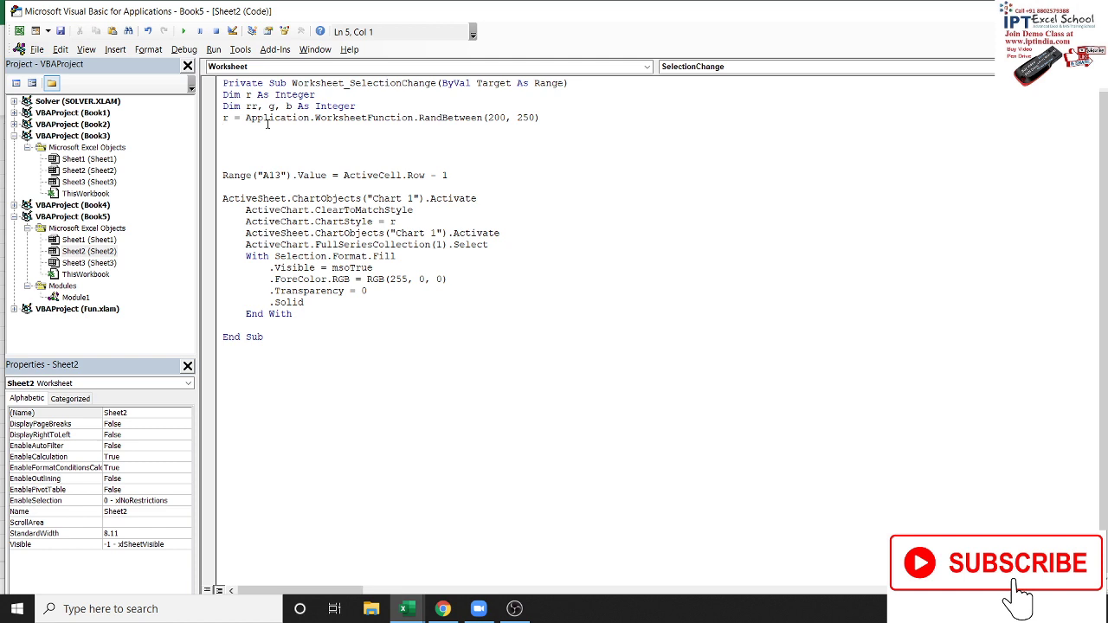
Step: Duplicate the r = RandBetween(200, 250) assignment line
{"action": "key", "text": "Return"}
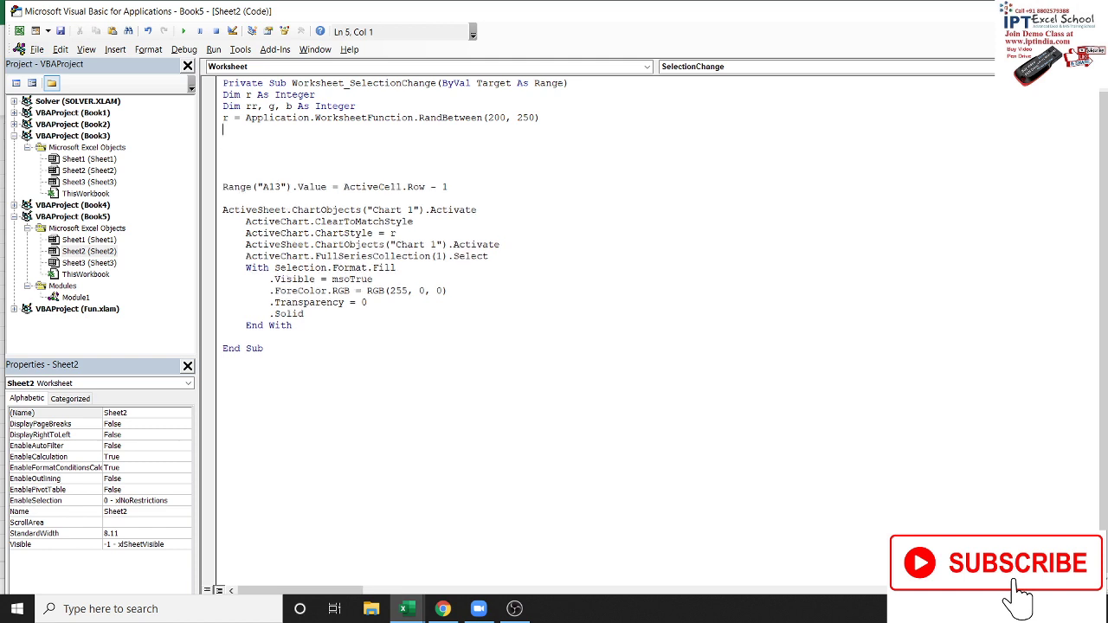
{"action": "key", "text": "Up"}
{"action": "key", "text": "shift+Down"}
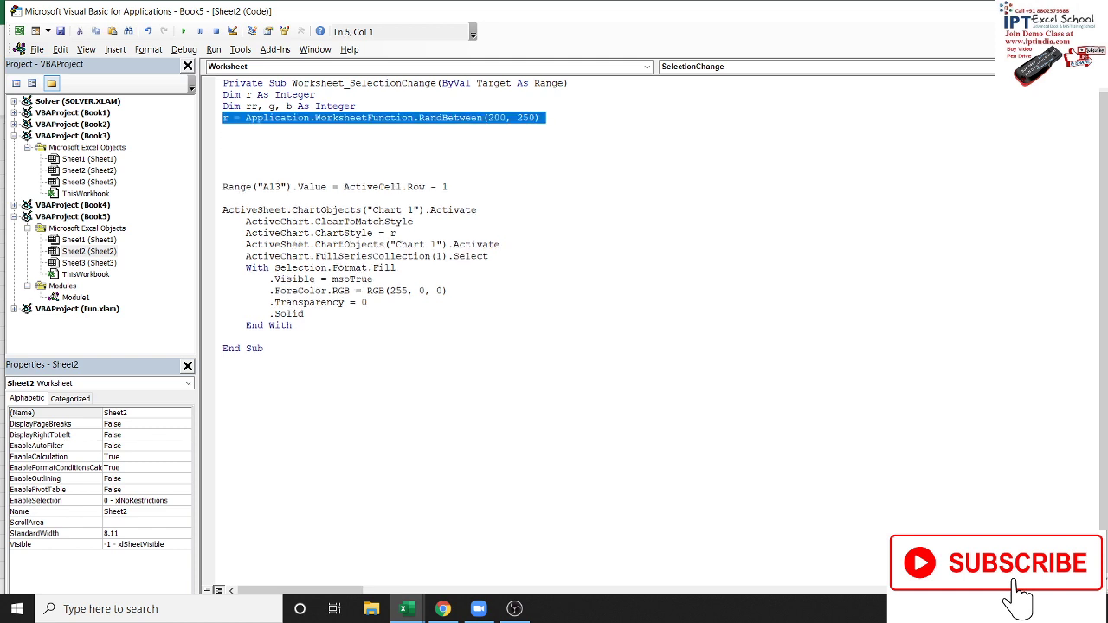
{"action": "key", "text": "ctrl+c"}
{"action": "key", "text": "ctrl+v"}
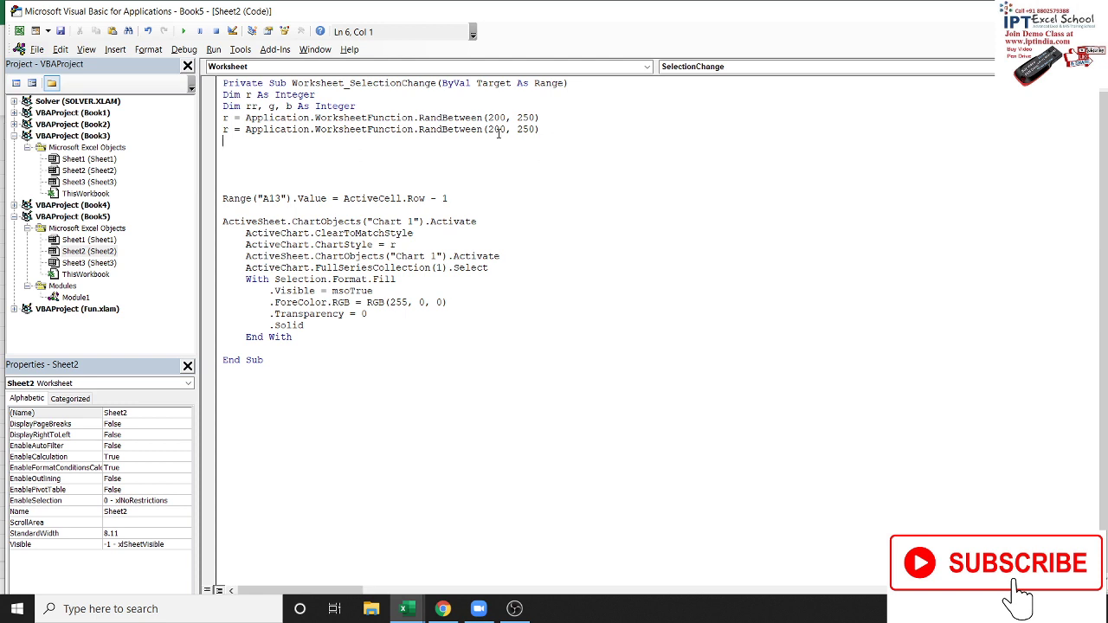
Step: Change the copy to rr = RandBetween(0, 255), fixing the mistyped 256
{"action": "left_click", "coordinate": [235, 129]}
{"action": "type", "text": "R"}
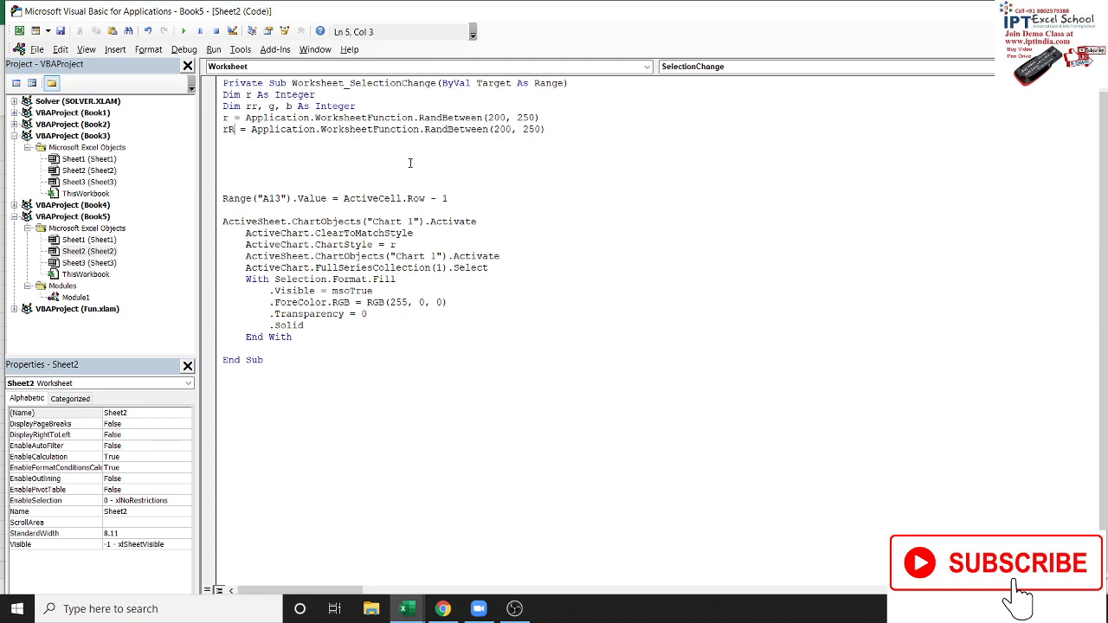
{"action": "key", "text": "BackSpace"}
{"action": "type", "text": "r"}
{"action": "double_click", "coordinate": [503, 129]}
{"action": "type", "text": "0"}
{"action": "double_click", "coordinate": [524, 129]}
{"action": "type", "text": "256"}
{"action": "key", "text": "Return"}
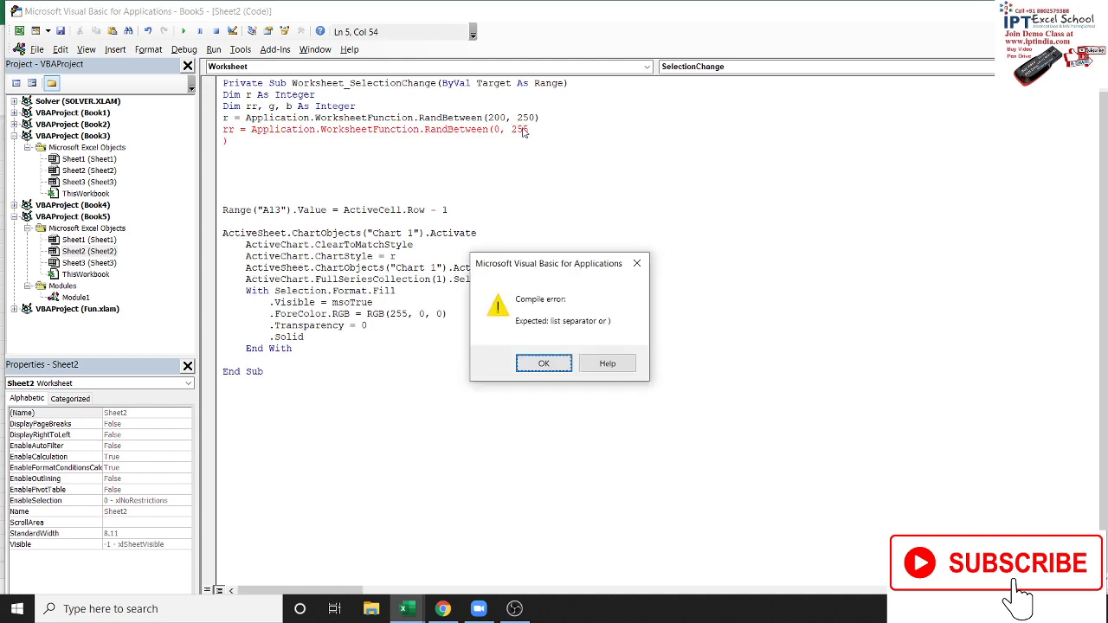
{"action": "key", "text": "Return"}
{"action": "key", "text": "Delete"}
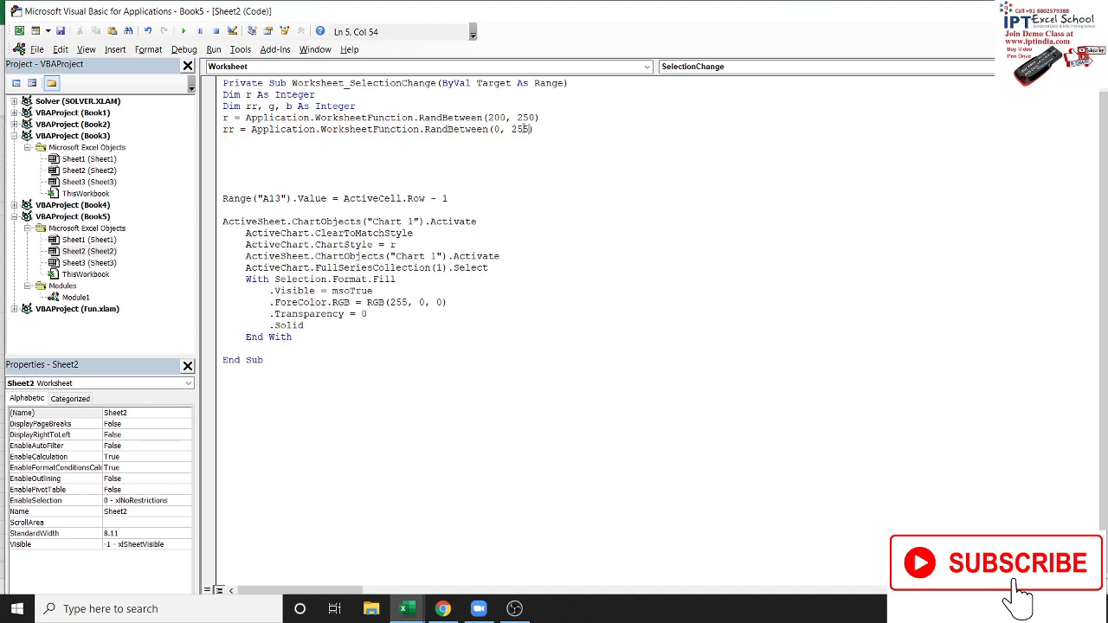
{"action": "key", "text": "BackSpace"}
{"action": "type", "text": "5"}
{"action": "key", "text": "Up"}
Step: Copy the rr line and paste two more copies below it
{"action": "left_click_drag", "start_coordinate": [222, 129], "coordinate": [234, 144]}
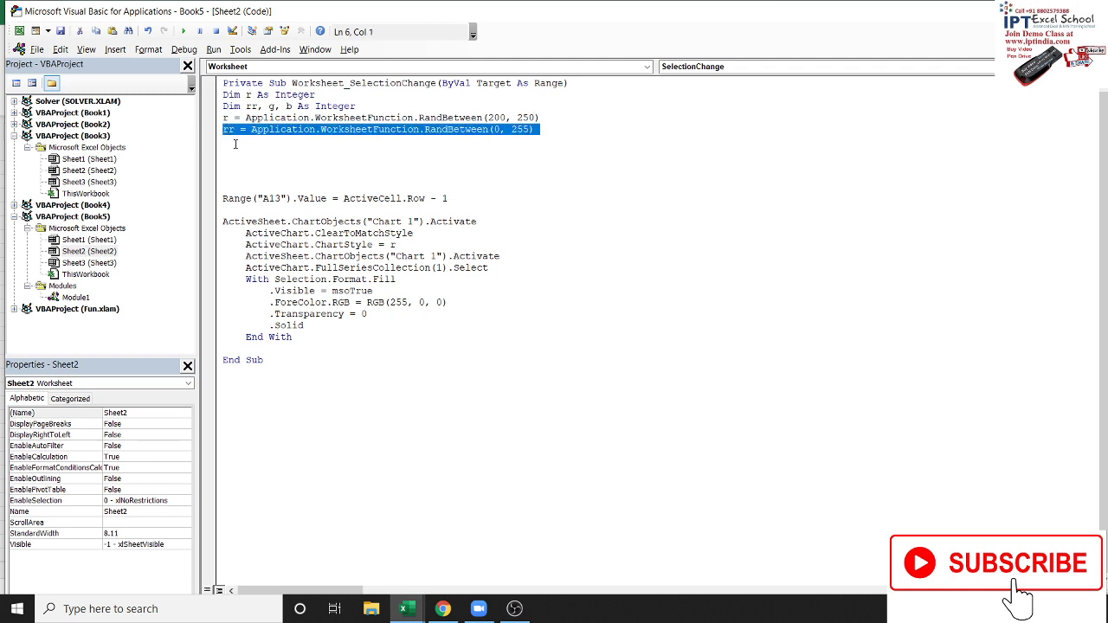
{"action": "key", "text": "ctrl+c"}
{"action": "key", "text": "ctrl+v"}
{"action": "key", "text": "ctrl+v"}
{"action": "key", "text": "ctrl+v"}
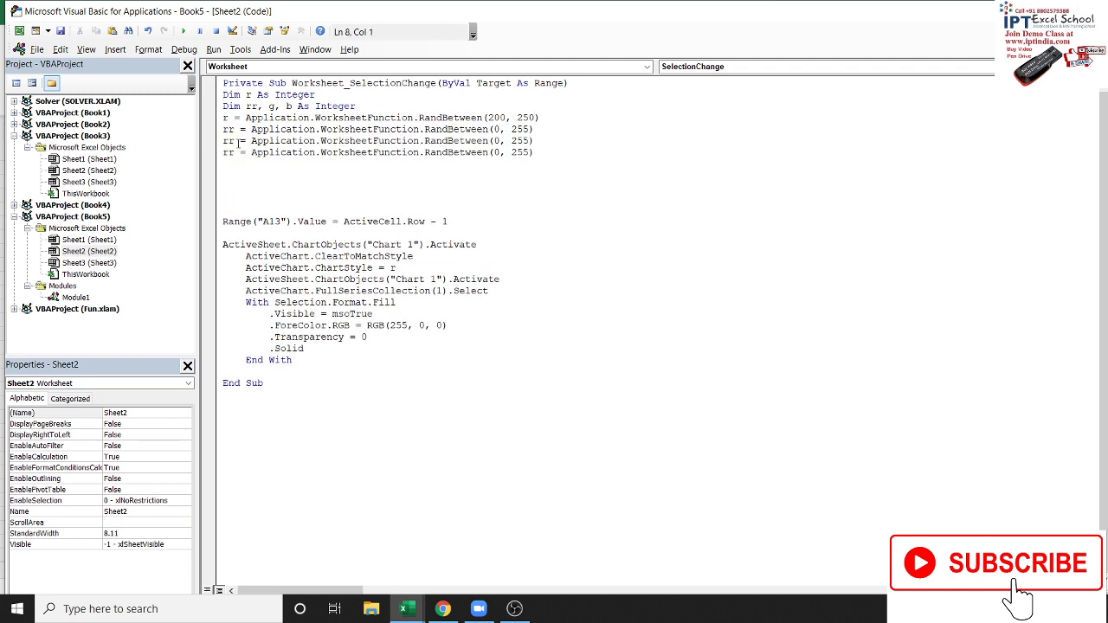
Step: Rename the two copied lines' variables to g and b
{"action": "double_click", "coordinate": [515, 141]}
{"action": "double_click", "coordinate": [227, 141]}
{"action": "type", "text": "g"}
{"action": "double_click", "coordinate": [228, 152]}
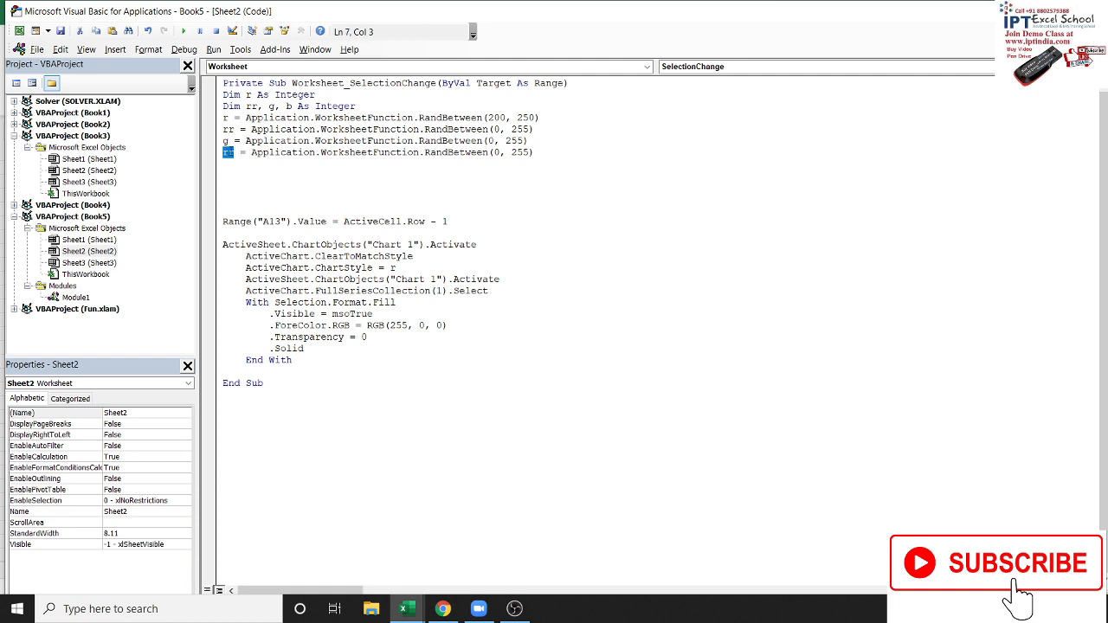
{"action": "type", "text": "b"}
{"action": "left_click", "coordinate": [254, 172]}
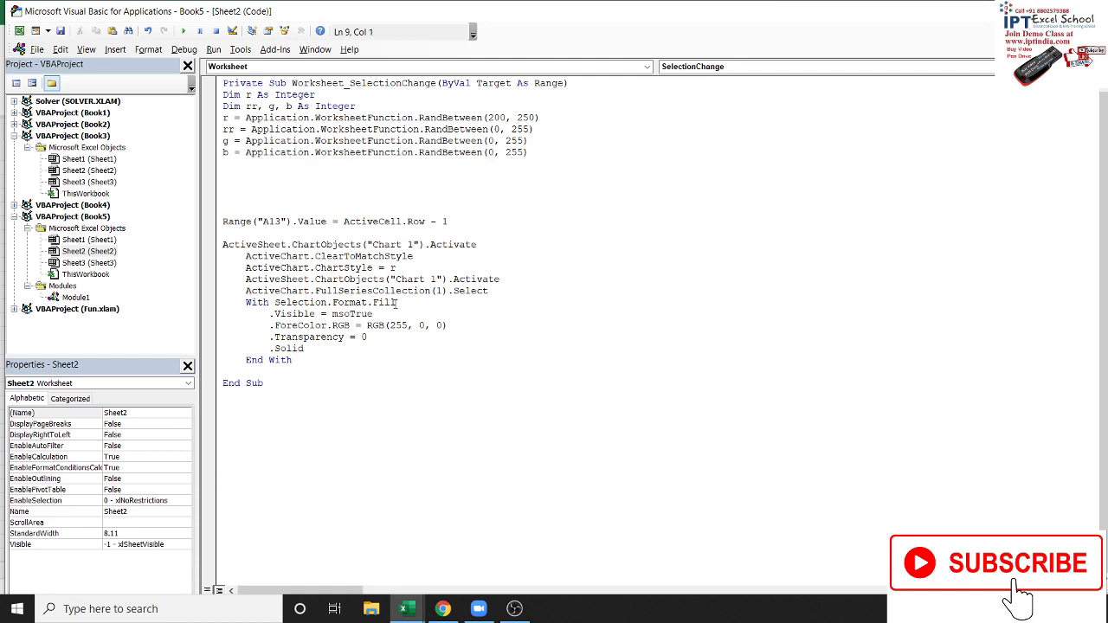
Step: Change the bar fill colour from RGB(255, 0, 0) to RGB(rr, g, b)
{"action": "double_click", "coordinate": [399, 325]}
{"action": "type", "text": "r"}
{"action": "type", "text": "r"}
{"action": "double_click", "coordinate": [416, 325]}
{"action": "type", "text": "g"}
{"action": "double_click", "coordinate": [433, 325]}
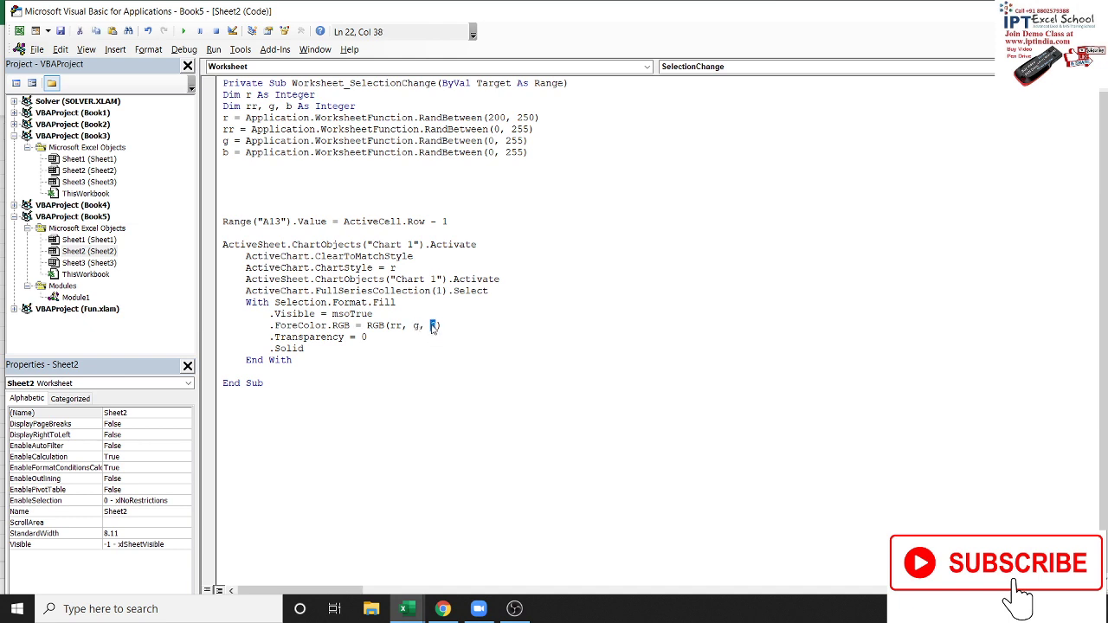
{"action": "type", "text": "b"}
Step: Add Range("A13").Select after End With, then back in Excel click the Mar cell to trigger the macro
{"action": "left_click", "coordinate": [416, 349]}
{"action": "left_click", "coordinate": [298, 362]}
{"action": "key", "text": "Return"}
{"action": "left_click_drag", "start_coordinate": [326, 222], "coordinate": [222, 221]}
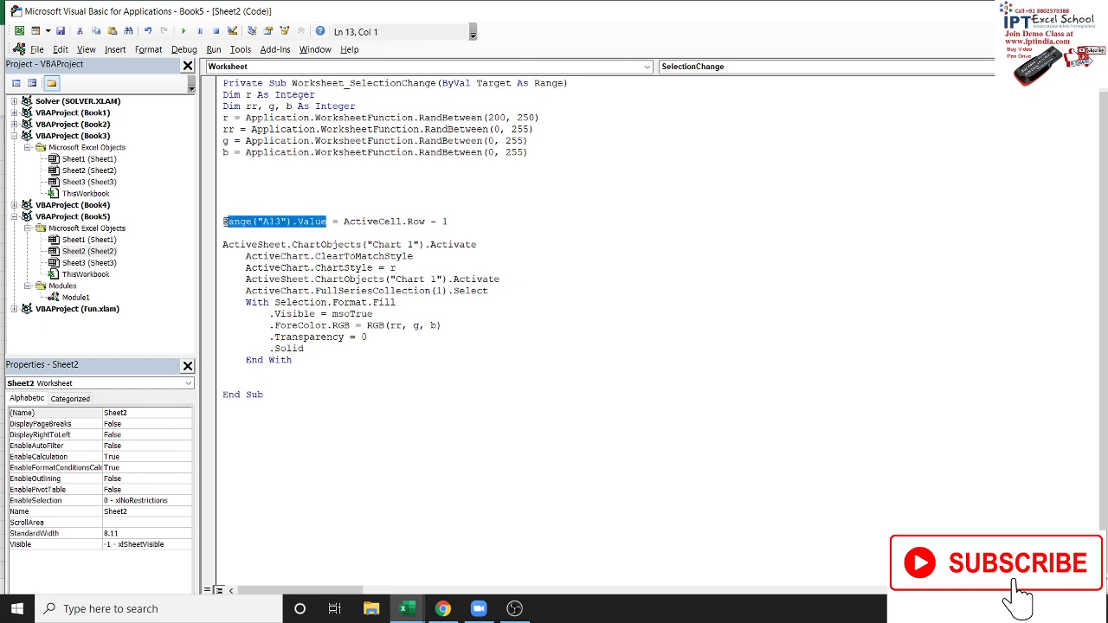
{"action": "key", "text": "ctrl+c"}
{"action": "left_click", "coordinate": [254, 371]}
{"action": "key", "text": "ctrl+v"}
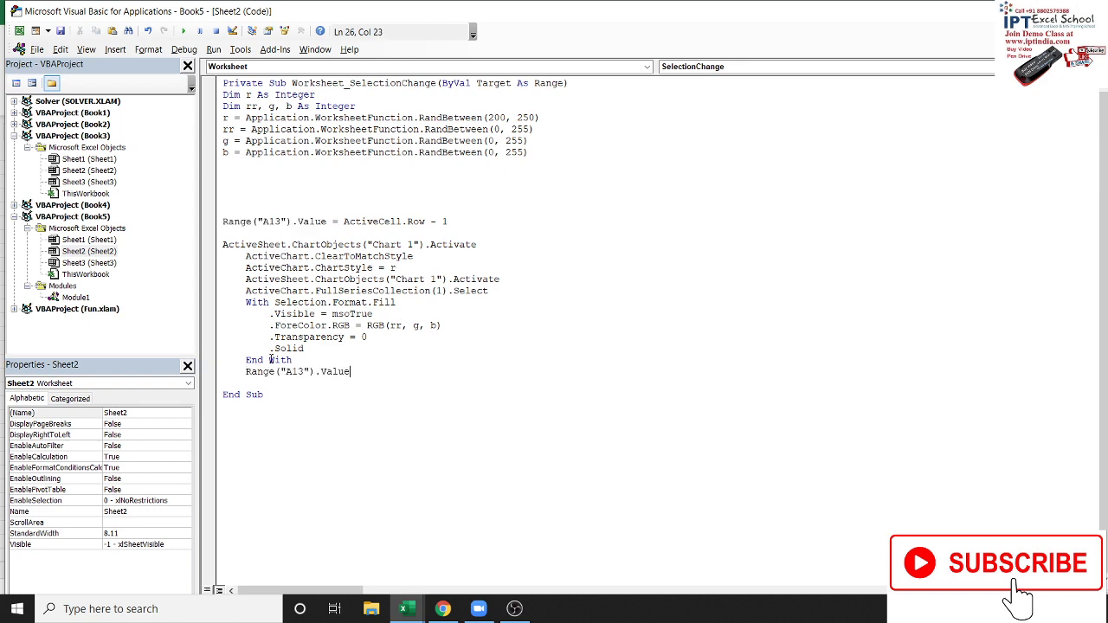
{"action": "key", "text": "BackSpace"}
{"action": "key", "text": "BackSpace"}
{"action": "key", "text": "BackSpace"}
{"action": "key", "text": "BackSpace"}
{"action": "key", "text": "BackSpace"}
{"action": "type", "text": "."}
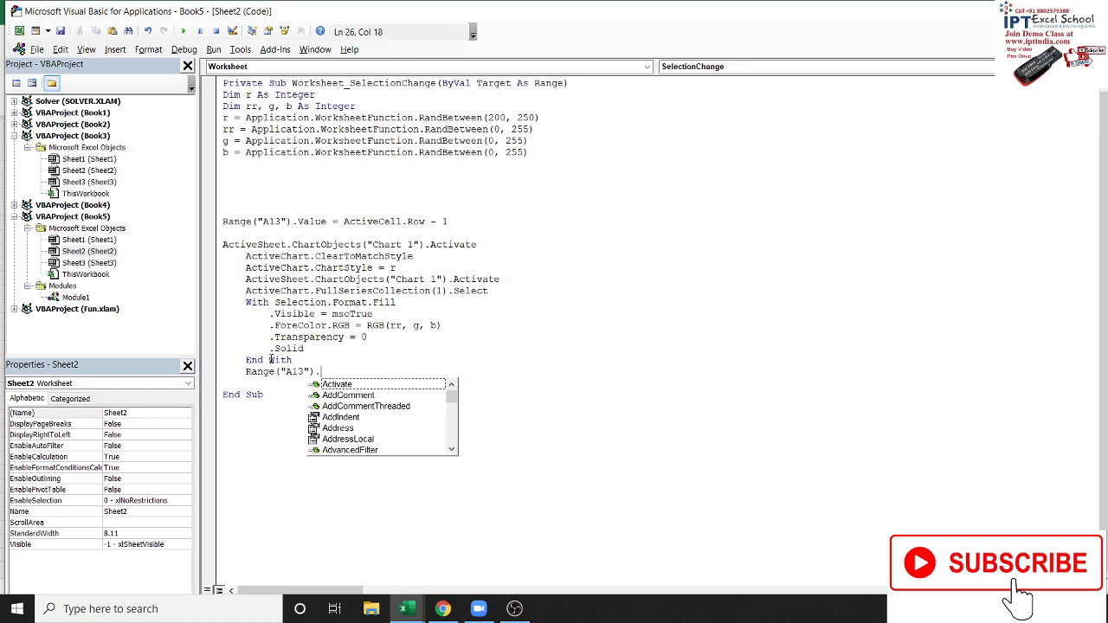
{"action": "type", "text": "Sel"}
{"action": "key", "text": "Tab"}
{"action": "key", "text": "Return"}
{"action": "key", "text": "alt+F11"}
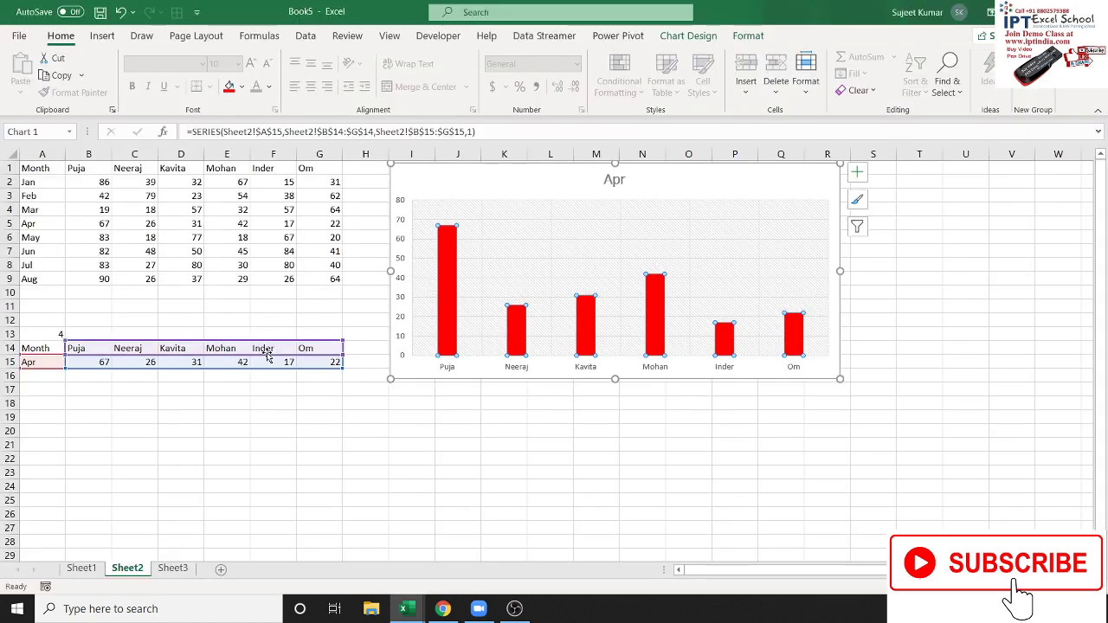
{"action": "left_click", "coordinate": [37, 213]}
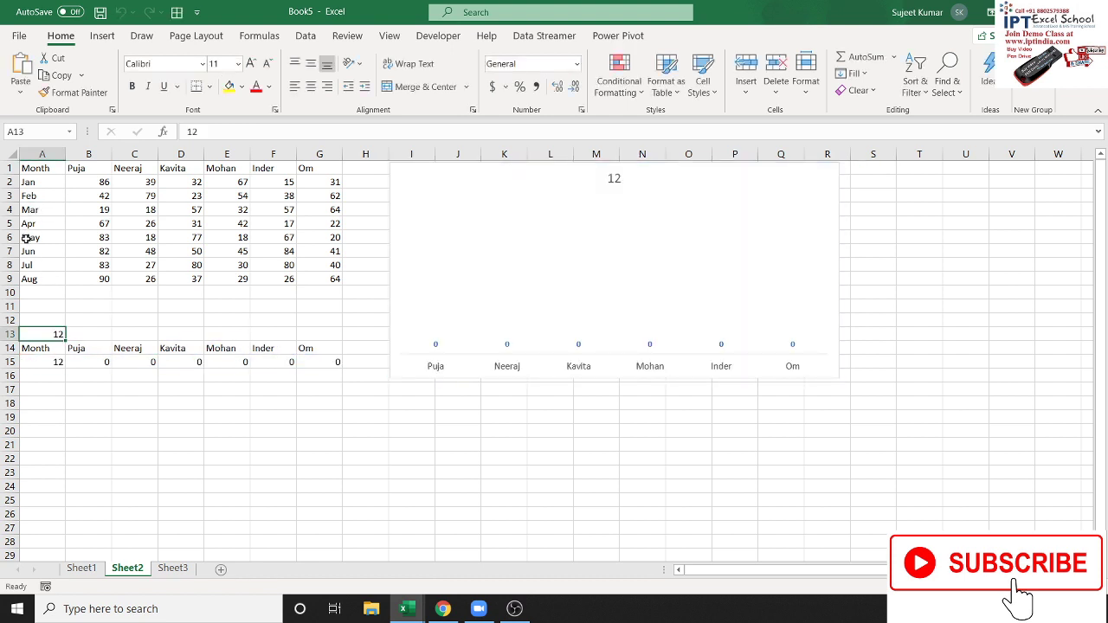
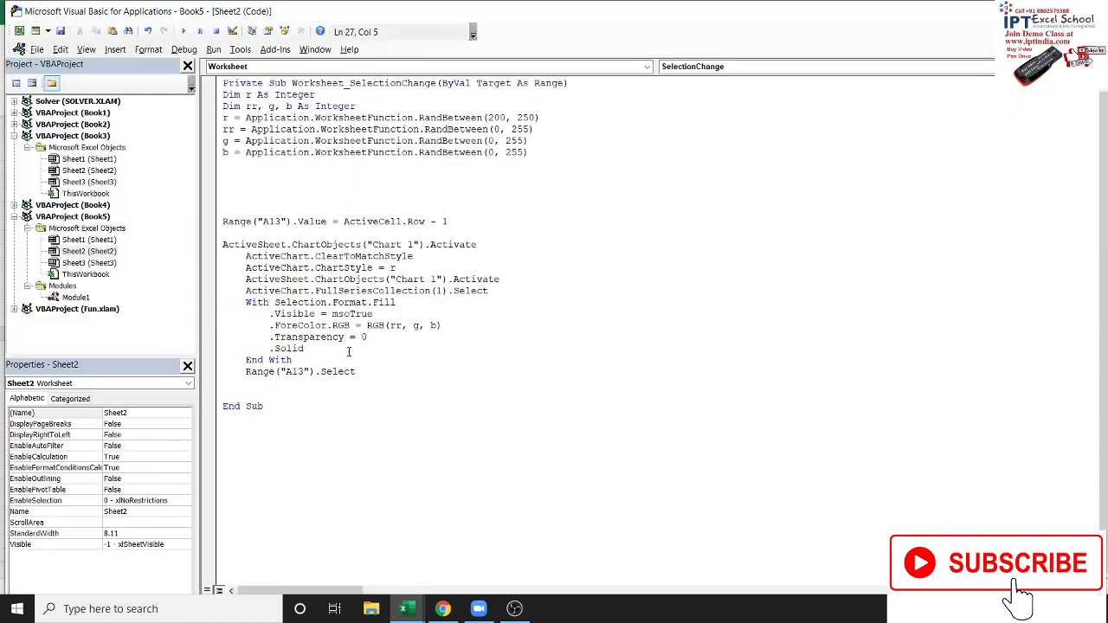
Step: Delete the Range("A13").Select line from Sheet2's SelectionChange macro, then switch back to Excel
{"action": "mouse_move", "coordinate": [245, 372]}
{"action": "left_mouse_down"}
{"action": "mouse_move", "coordinate": [356, 371]}
{"action": "mouse_move", "coordinate": [247, 372]}
{"action": "left_mouse_up"}
{"action": "key", "text": "End"}
{"action": "key", "text": "Delete"}
{"action": "key", "text": "alt+F11"}
Step: Select the Mar, Apr, May, Jun and Jul rows in turn to redraw and restyle the chart
{"action": "left_click", "coordinate": [52, 211]}
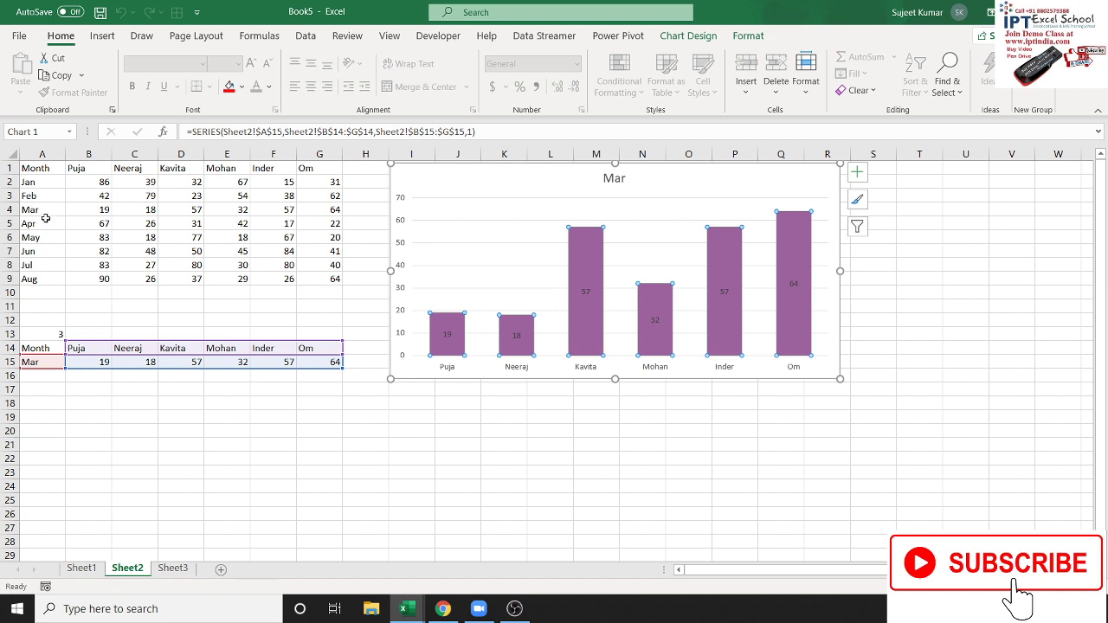
{"action": "left_click", "coordinate": [48, 223]}
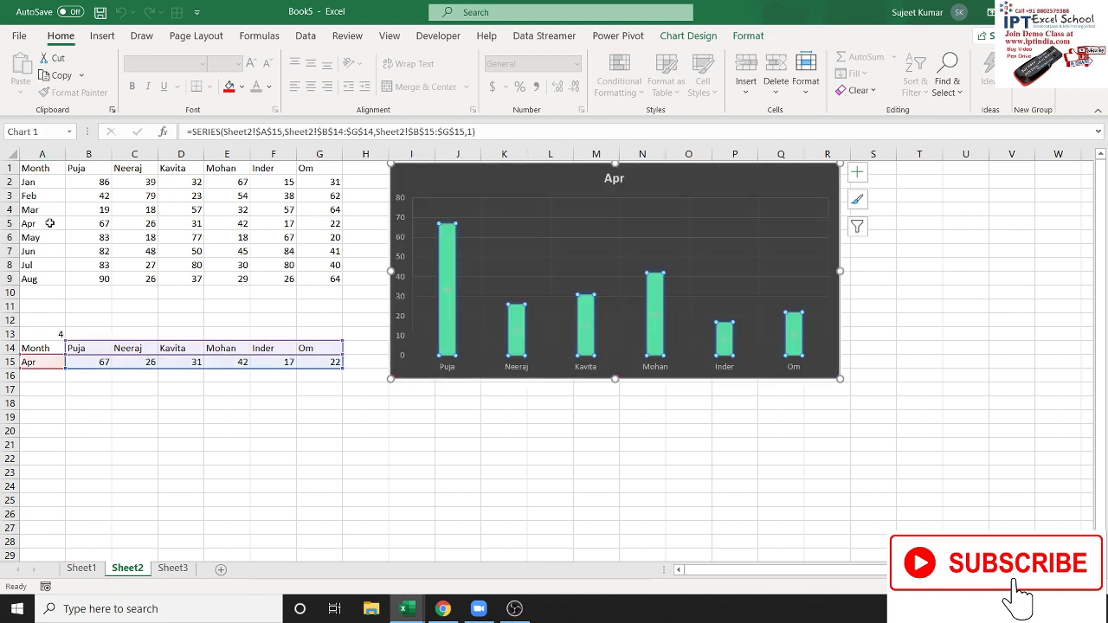
{"action": "left_click", "coordinate": [46, 242]}
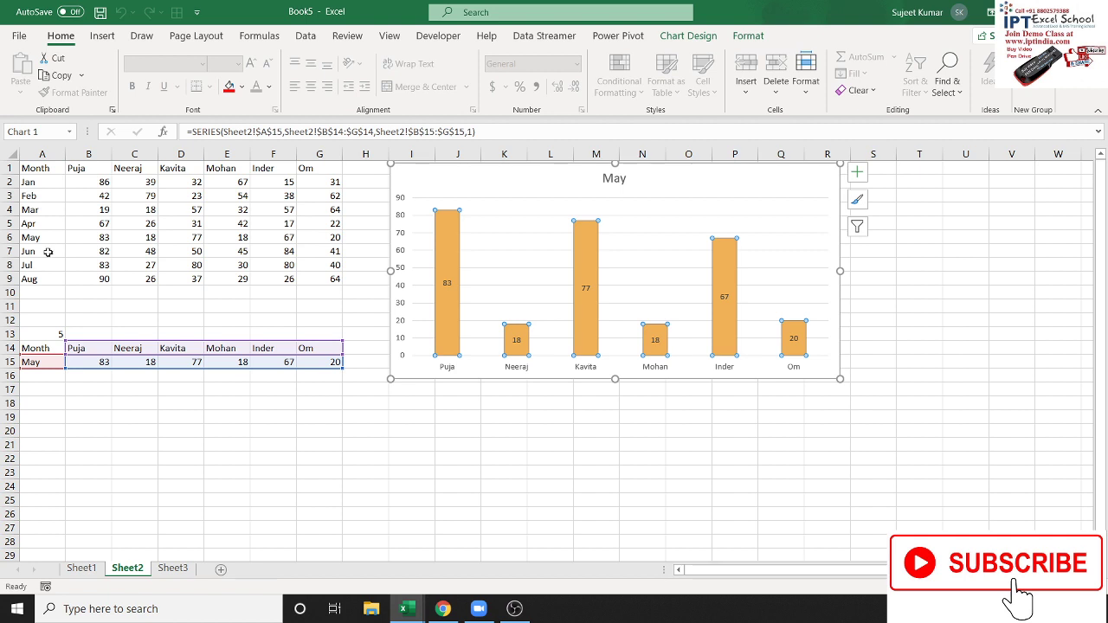
{"action": "left_click", "coordinate": [49, 252]}
{"action": "left_click", "coordinate": [48, 265]}
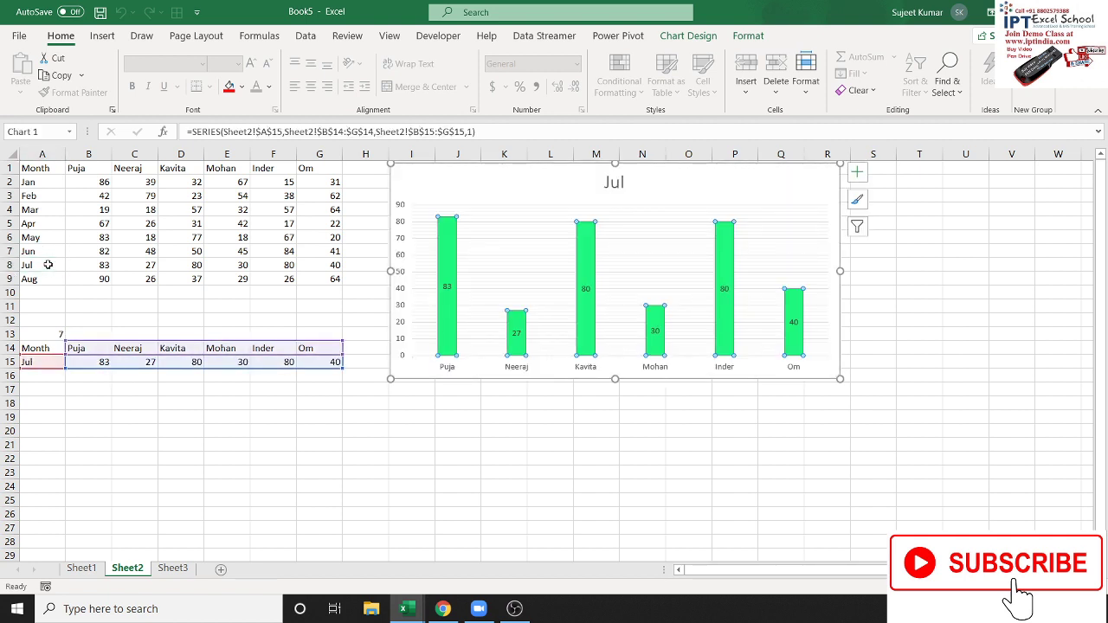
Step: Reselect the May, Feb, May, Aug and Mar rows for fresh random bar colours, then go back to the macro code
{"action": "left_click", "coordinate": [49, 237]}
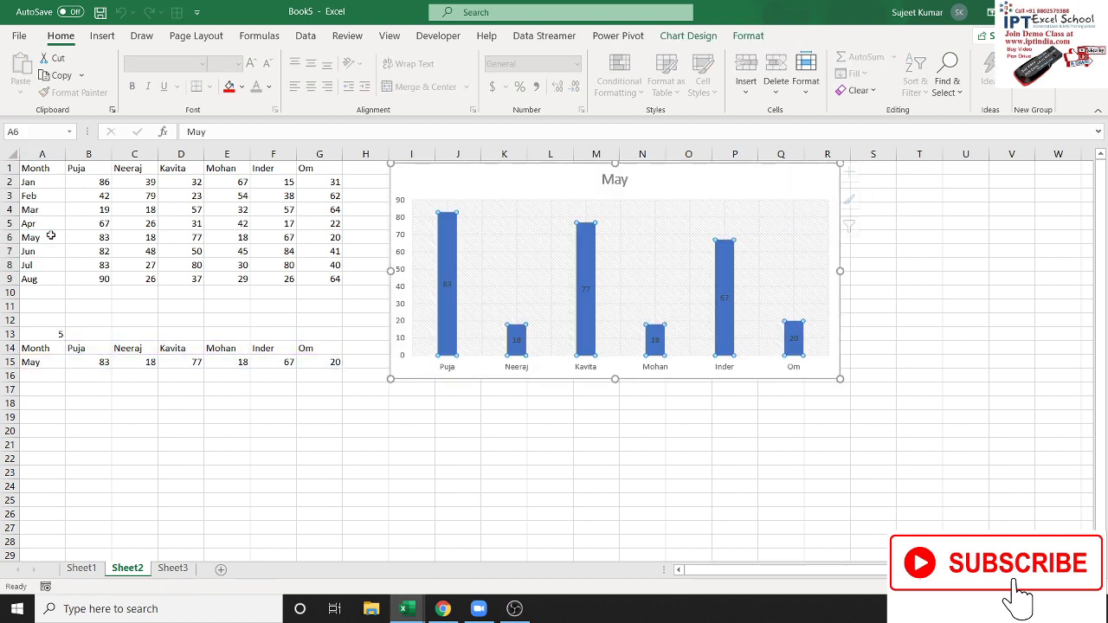
{"action": "left_click", "coordinate": [48, 198]}
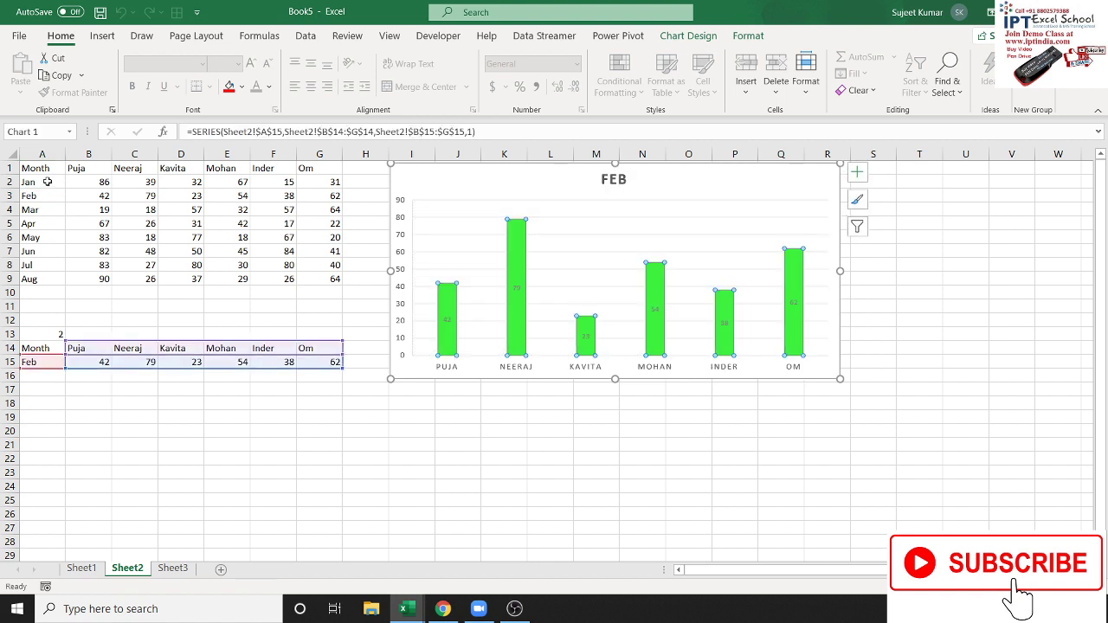
{"action": "left_click", "coordinate": [39, 237]}
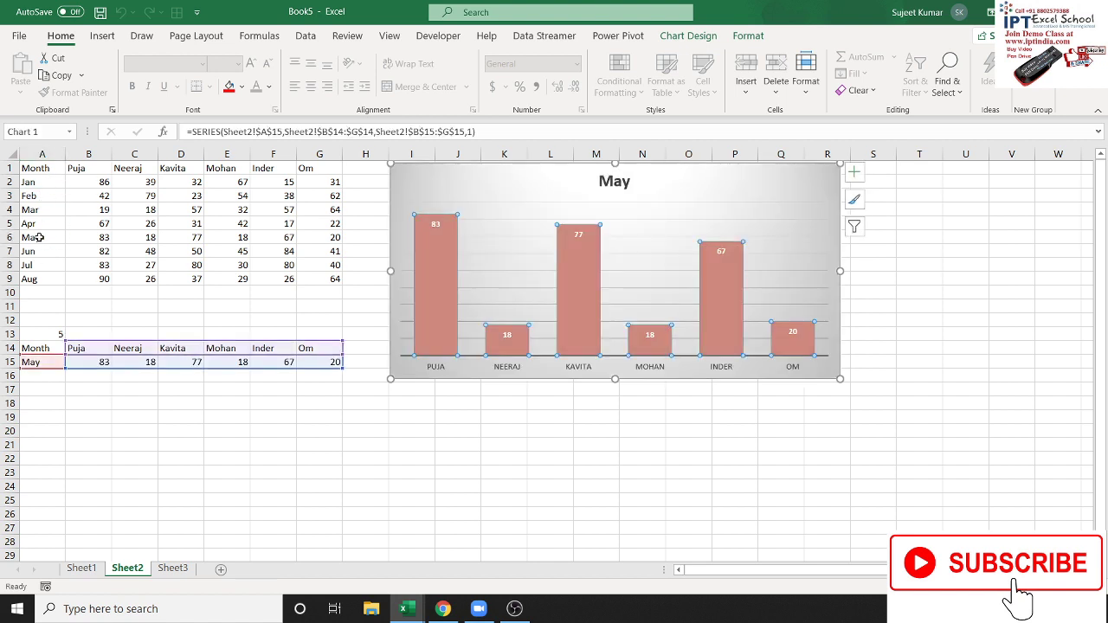
{"action": "left_click", "coordinate": [46, 278]}
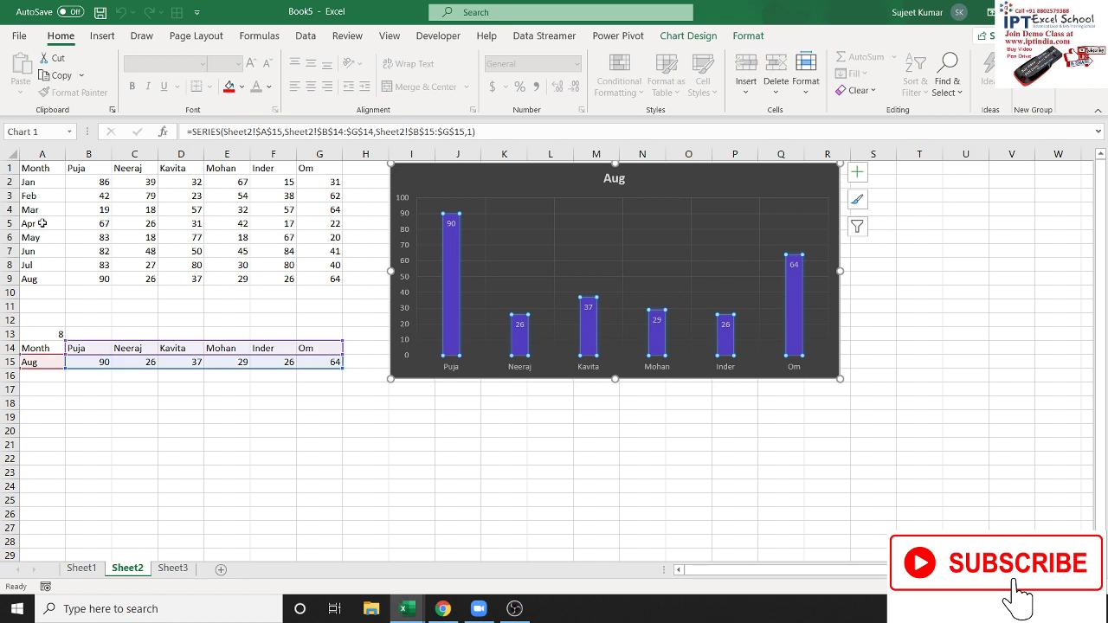
{"action": "mouse_move", "coordinate": [42, 223]}
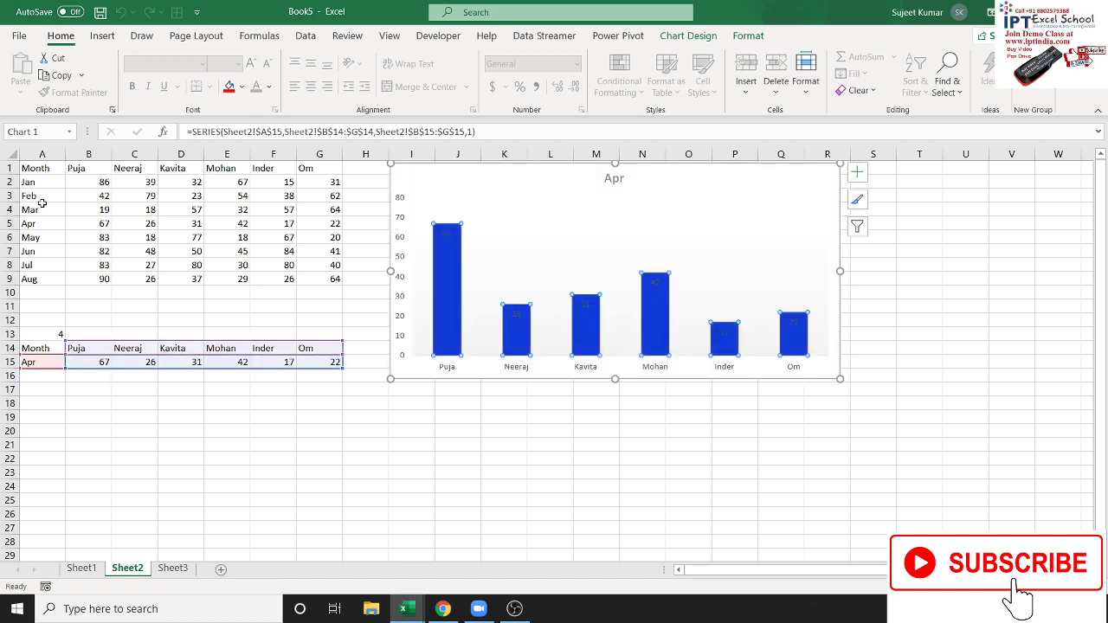
{"action": "mouse_move", "coordinate": [41, 199]}
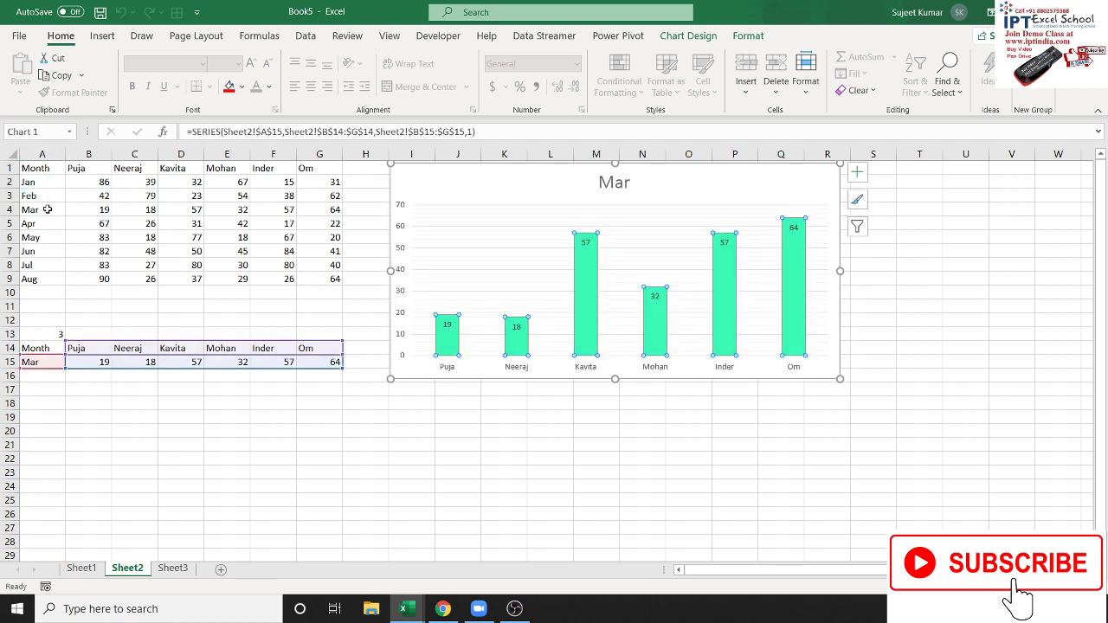
{"action": "left_click", "coordinate": [46, 238]}
{"action": "mouse_move", "coordinate": [46, 238]}
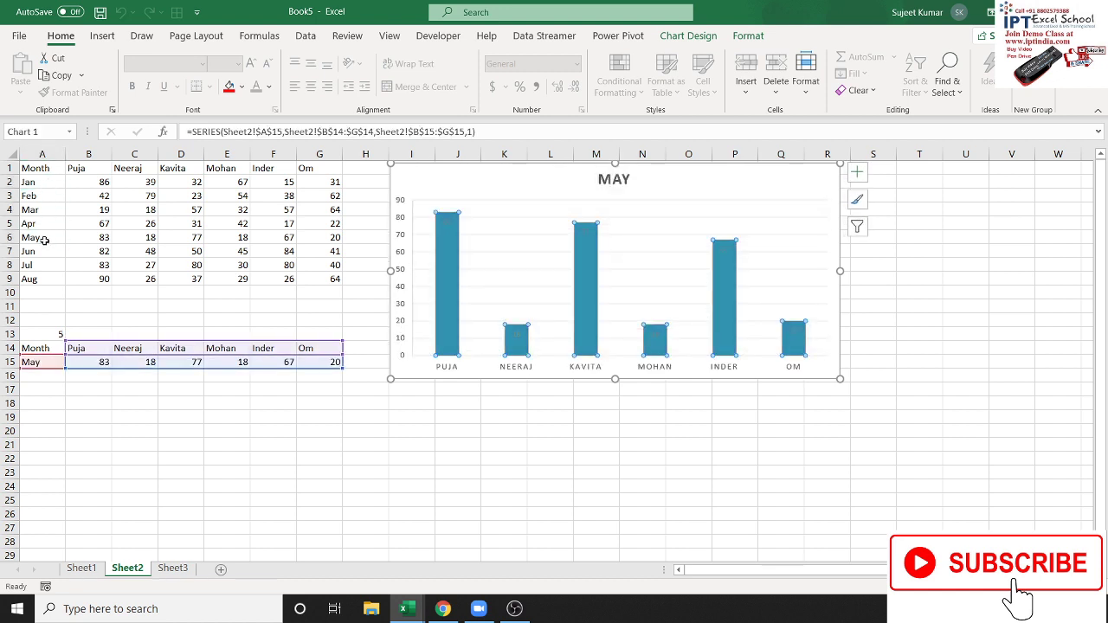
{"action": "mouse_move", "coordinate": [41, 263]}
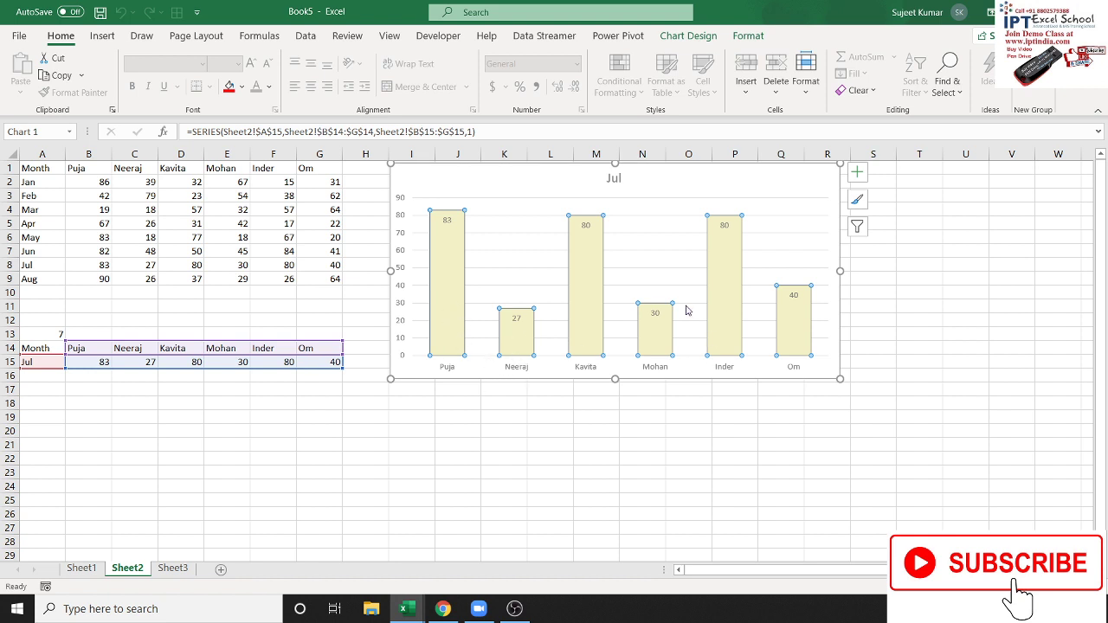
{"action": "mouse_move", "coordinate": [669, 320]}
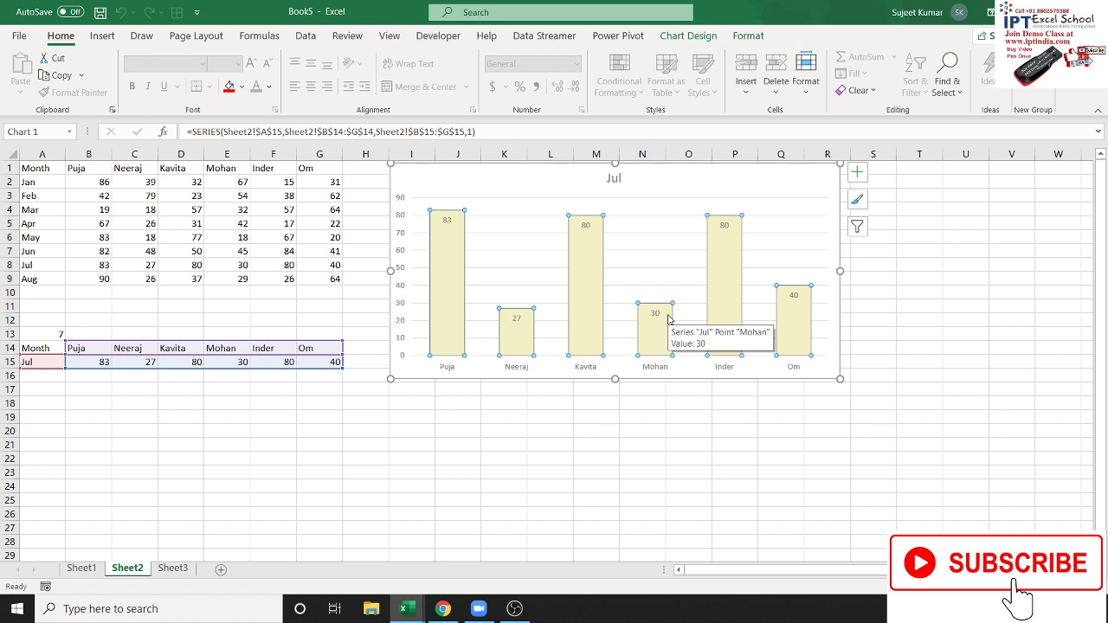
{"action": "key", "text": "alt+F11"}
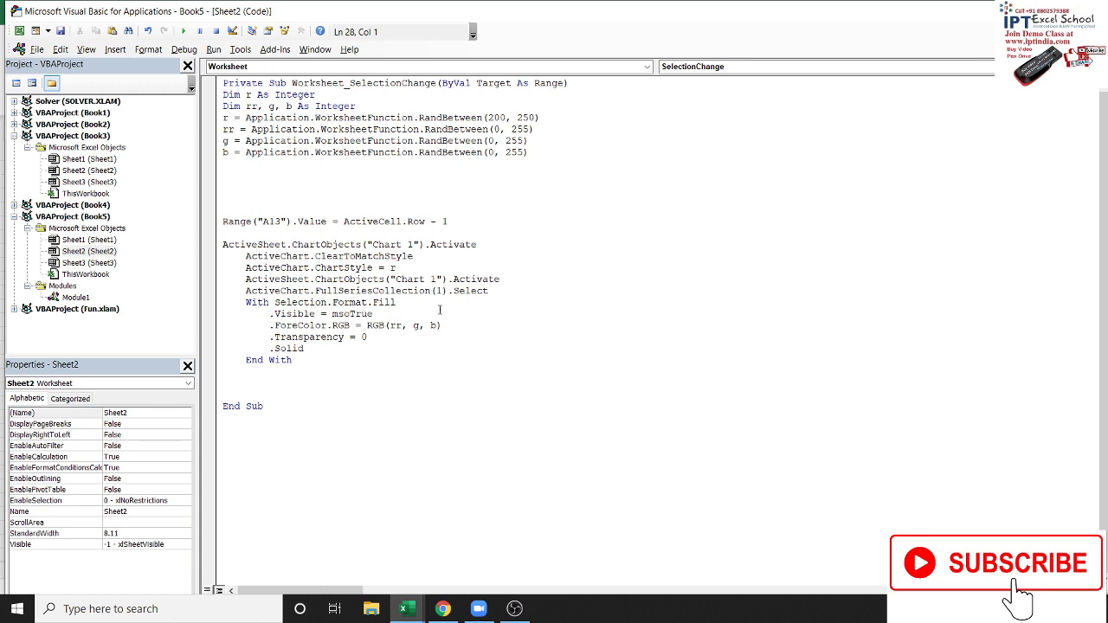
Step: Review the ChartStyle = r line and the g and b RandBetween colour lines, then return to Excel
{"action": "left_click", "coordinate": [405, 268]}
{"action": "key", "text": "shift+Left"}
{"action": "left_click_drag", "start_coordinate": [550, 115], "coordinate": [510, 129]}
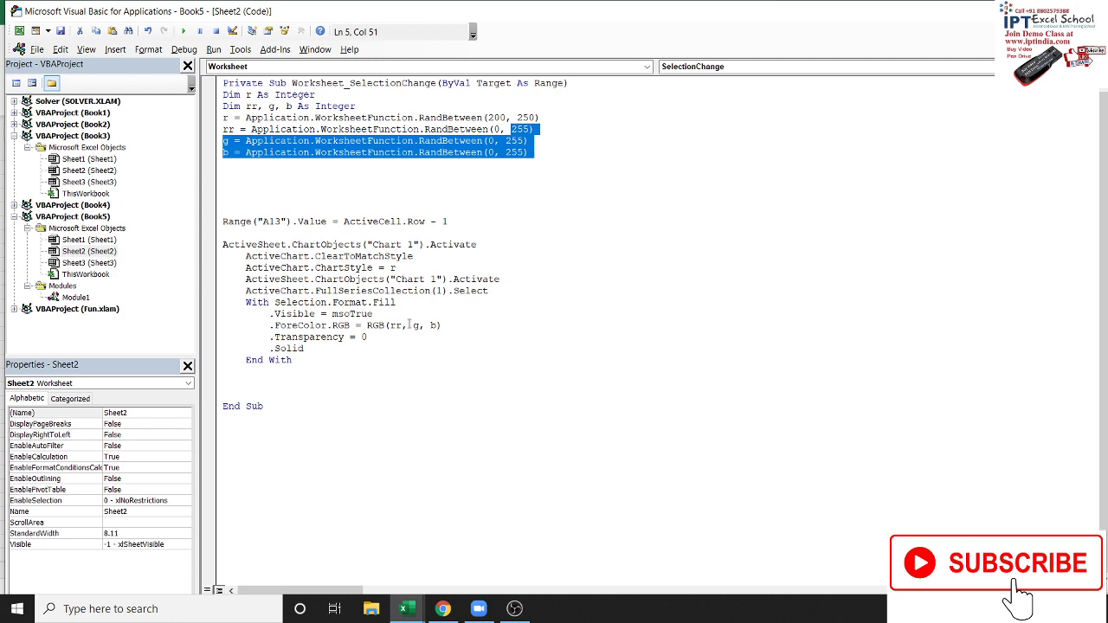
{"action": "key", "text": "alt+F11"}
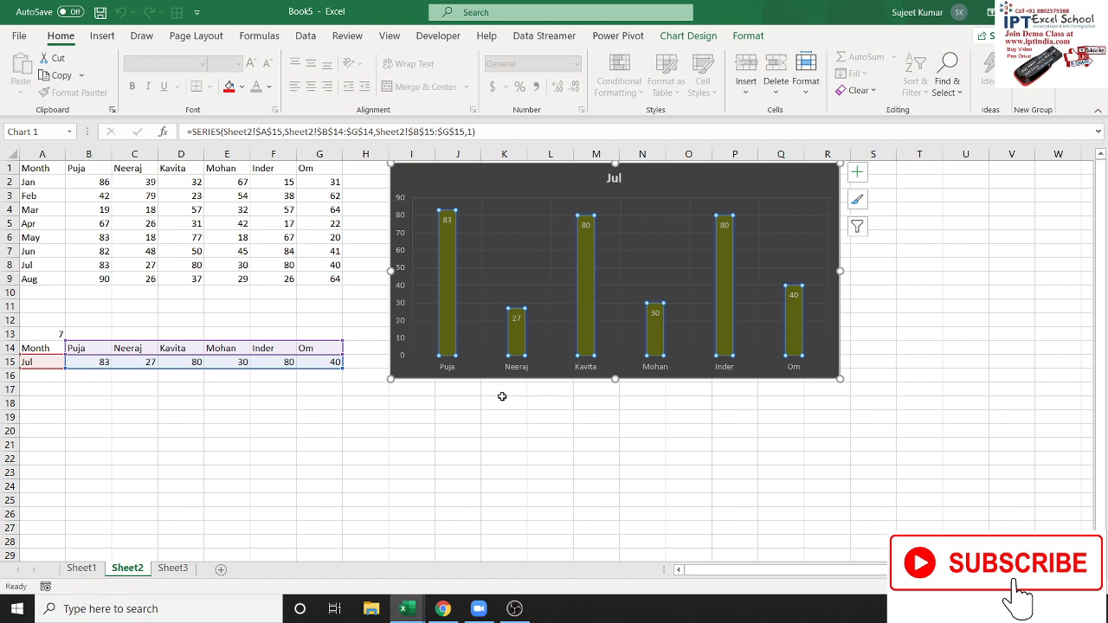
Step: Minimize Excel with Win+D to reveal the Windows desktop
{"action": "key", "text": "super+d"}
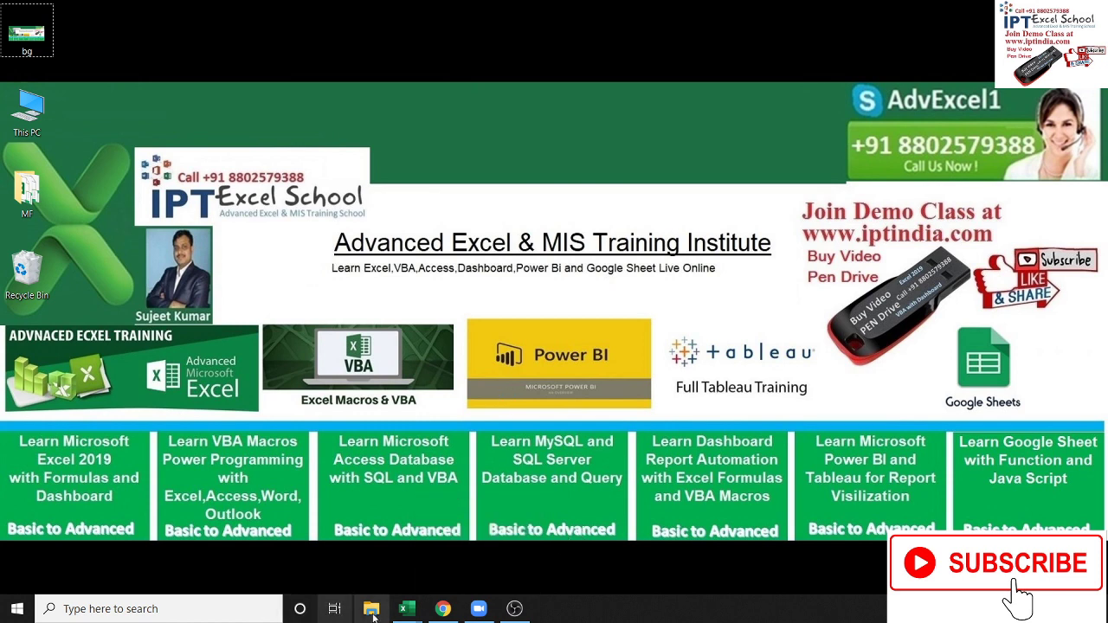
{"action": "left_click", "coordinate": [486, 615]}
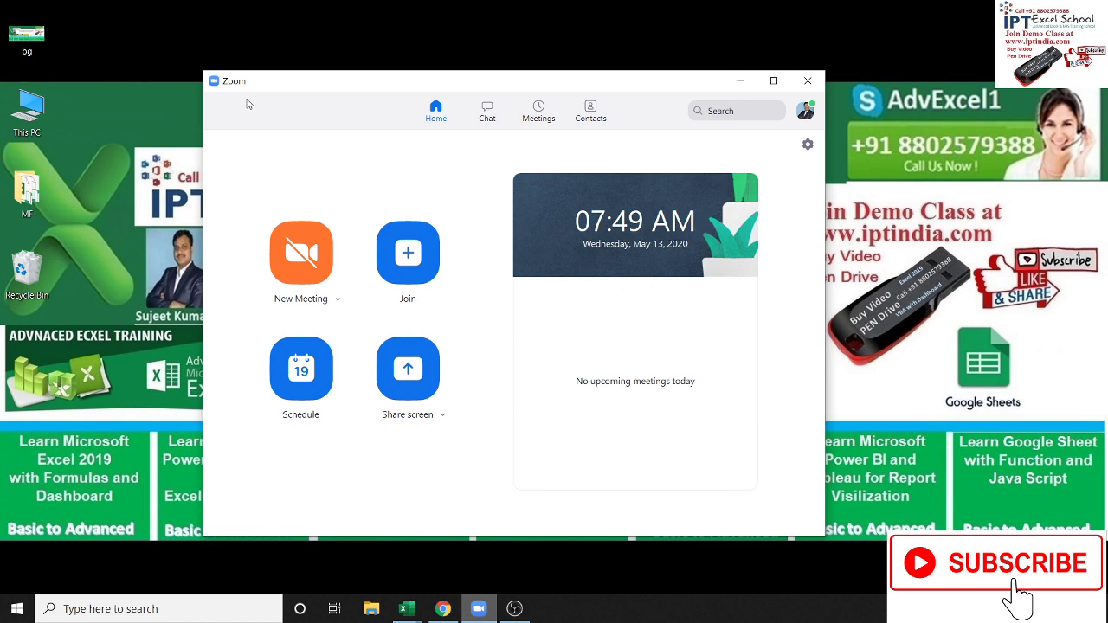
{"action": "left_click_drag", "start_coordinate": [291, 87], "coordinate": [267, 99]}
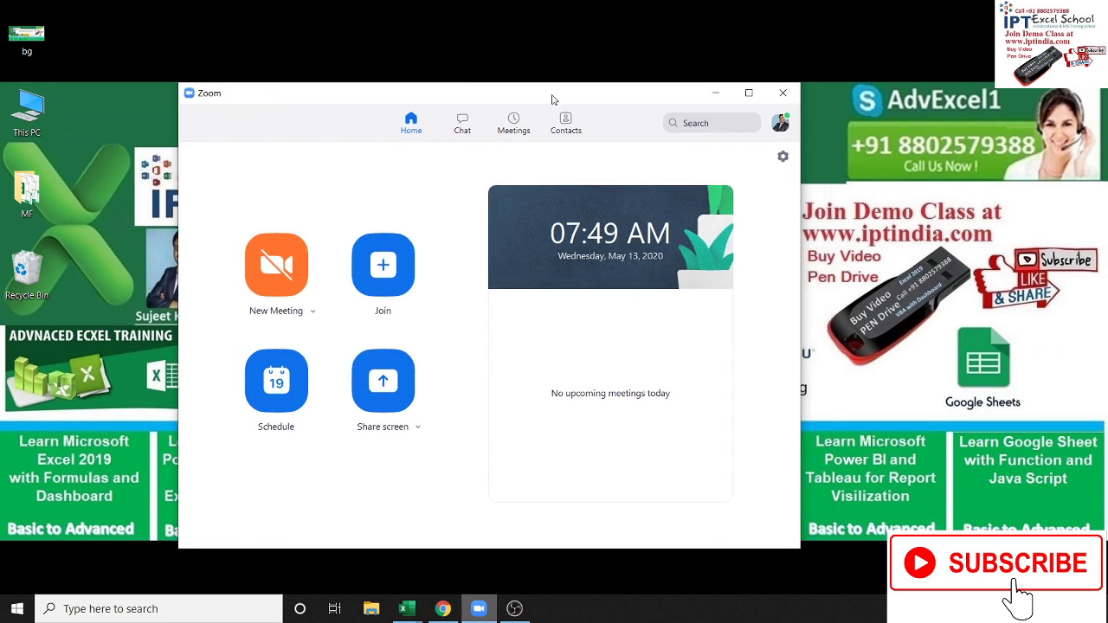
{"action": "left_click", "coordinate": [715, 93]}
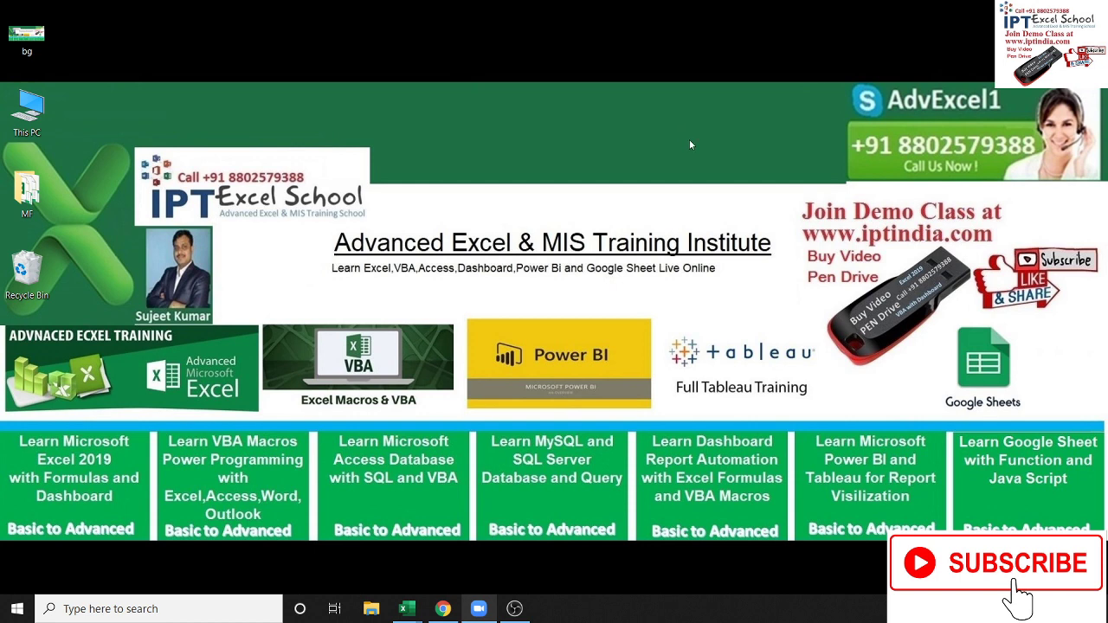
{"action": "left_click_drag", "start_coordinate": [801, 247], "coordinate": [968, 364]}
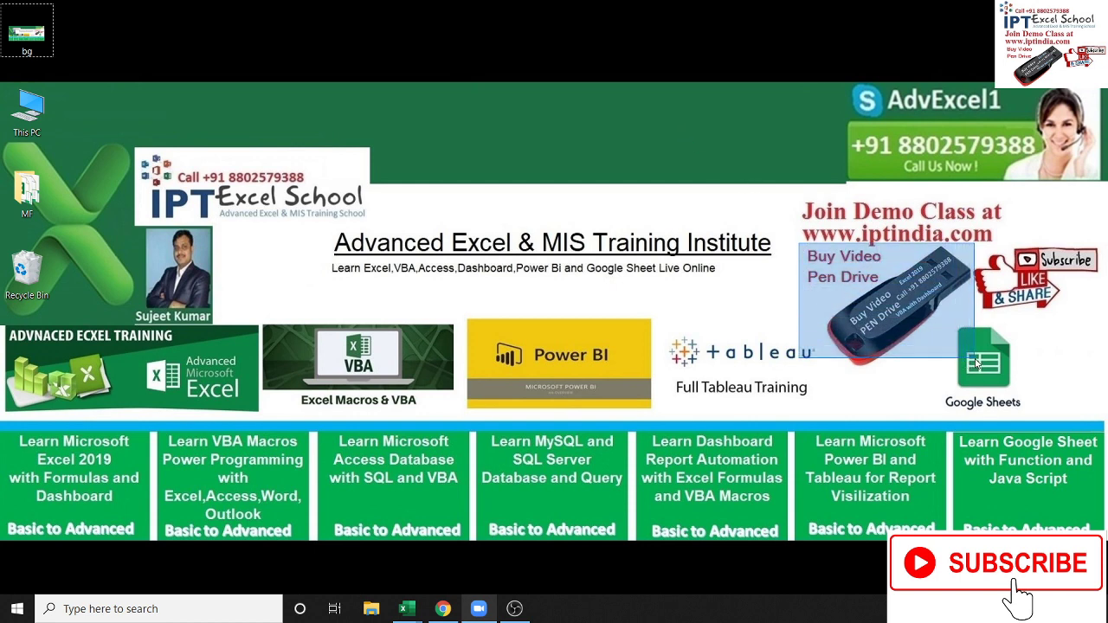
{"action": "left_click_drag", "start_coordinate": [966, 363], "coordinate": [976, 368]}
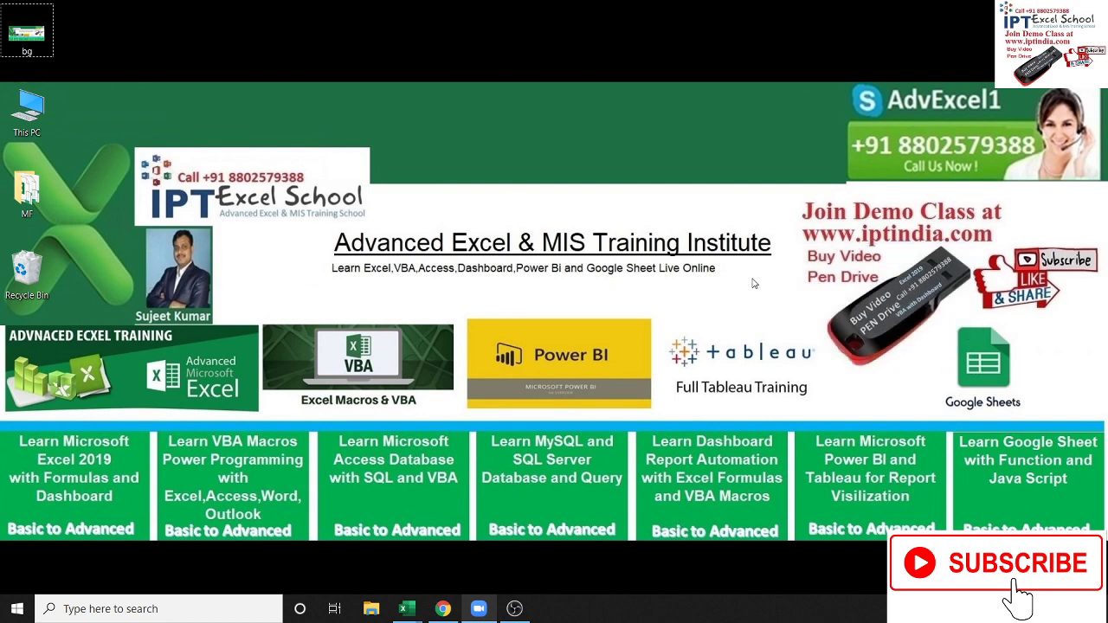
{"action": "left_click_drag", "start_coordinate": [799, 221], "coordinate": [1000, 252]}
{"action": "left_click_drag", "start_coordinate": [821, 115], "coordinate": [1050, 170]}
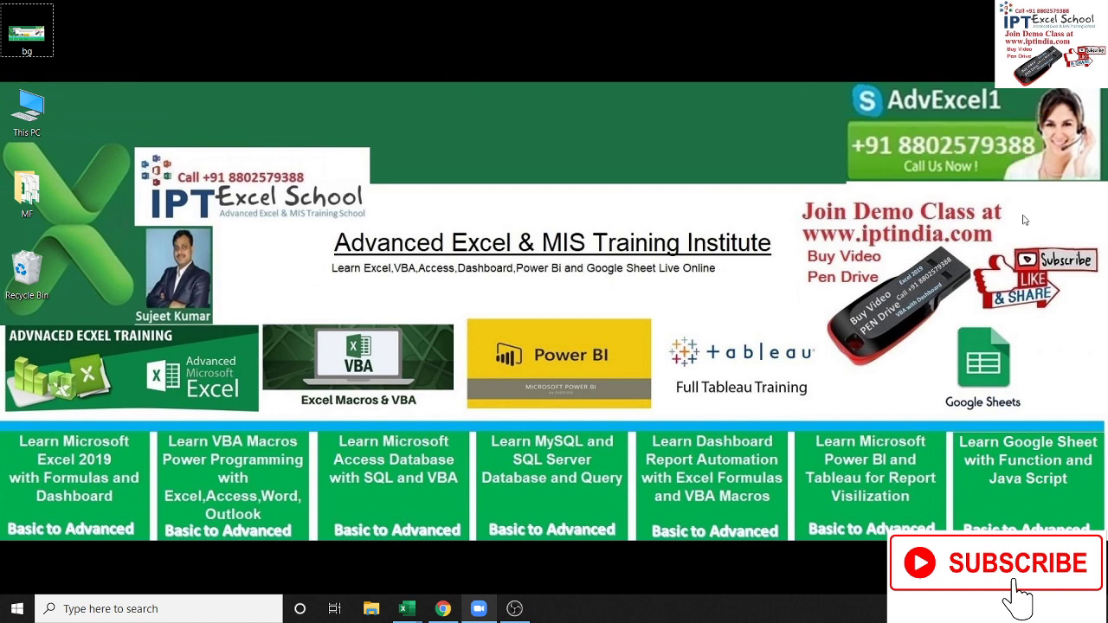